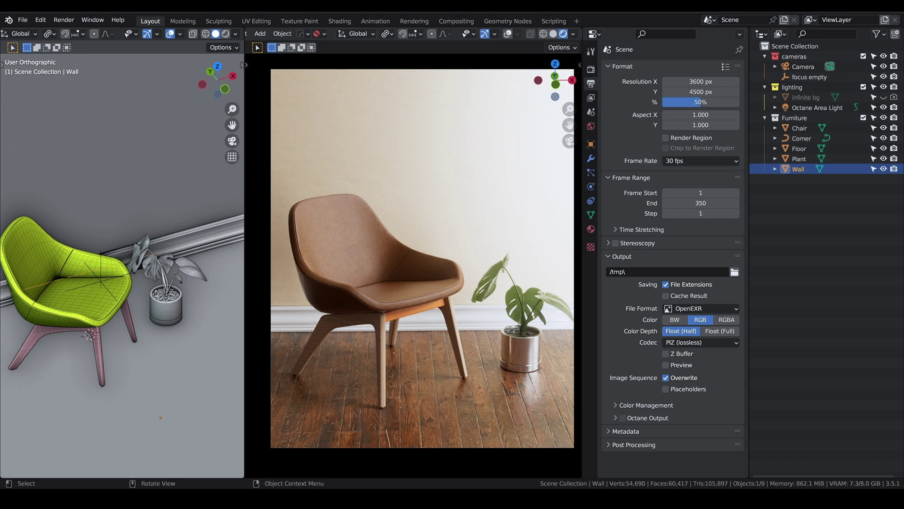
Orbit the view around the room and select the Corner moulding.
scroll(161, 282, down, 3)
scroll(153, 270, up, 5)
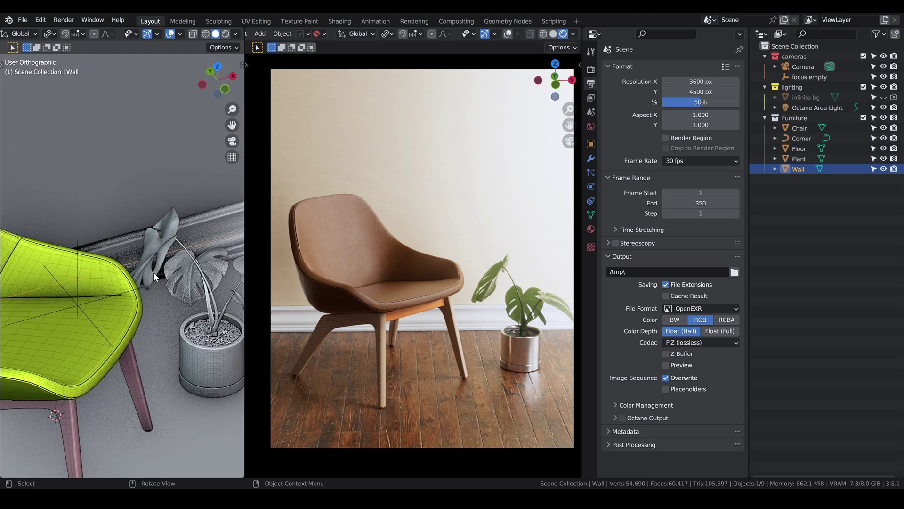
key(shift+b)
middle_drag(80, 330, 129, 299)
click(56, 294)
scroll(128, 299, down, 5)
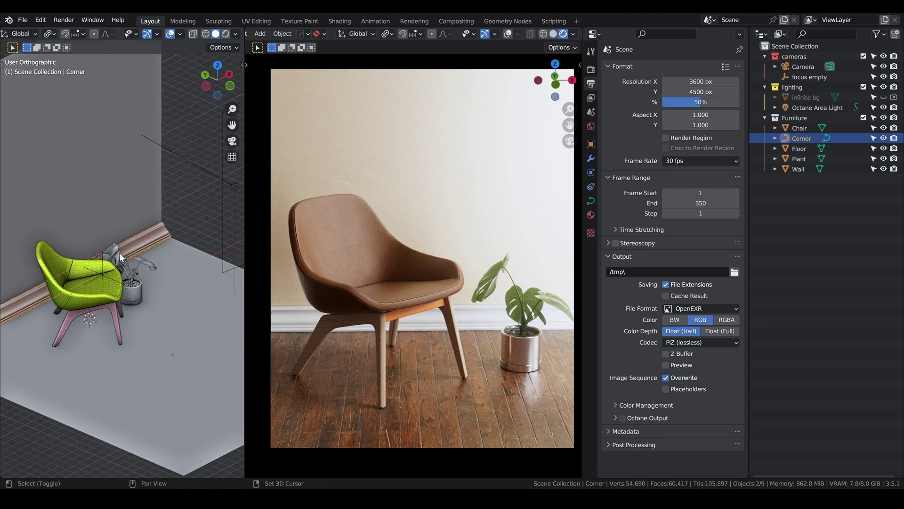
Add a new plane, raise it along Z above the chair and scale it up.
key(shift+a)
mouse_move(98, 241)
click(162, 251)
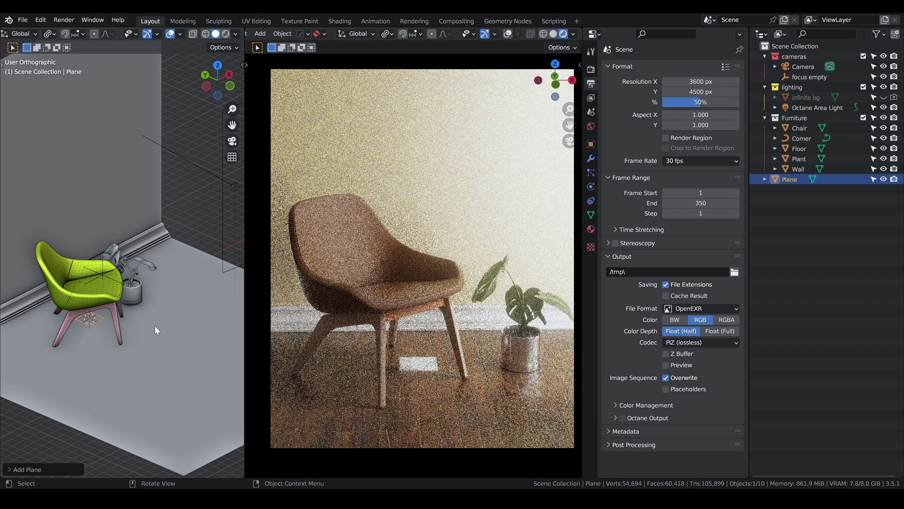
key(g)
key(z)
click(161, 242)
key(s)
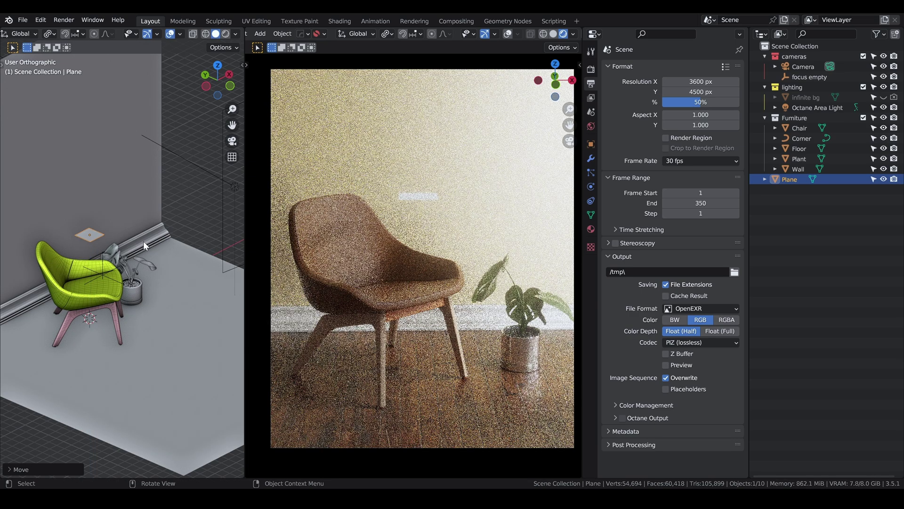
click(84, 242)
scroll(113, 283, up, 5)
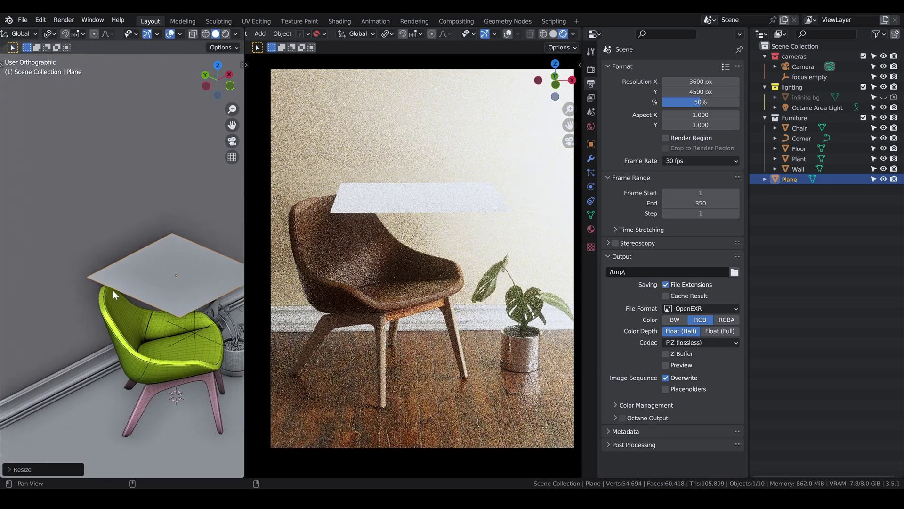
In Edit Mode, extrude the plane's back edge upward into a wall flap.
key(Tab)
click(116, 364)
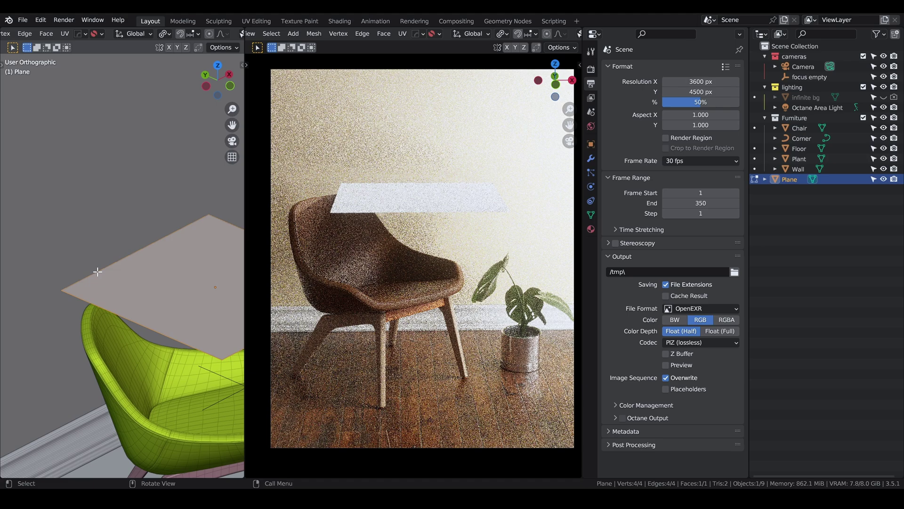
key(e)
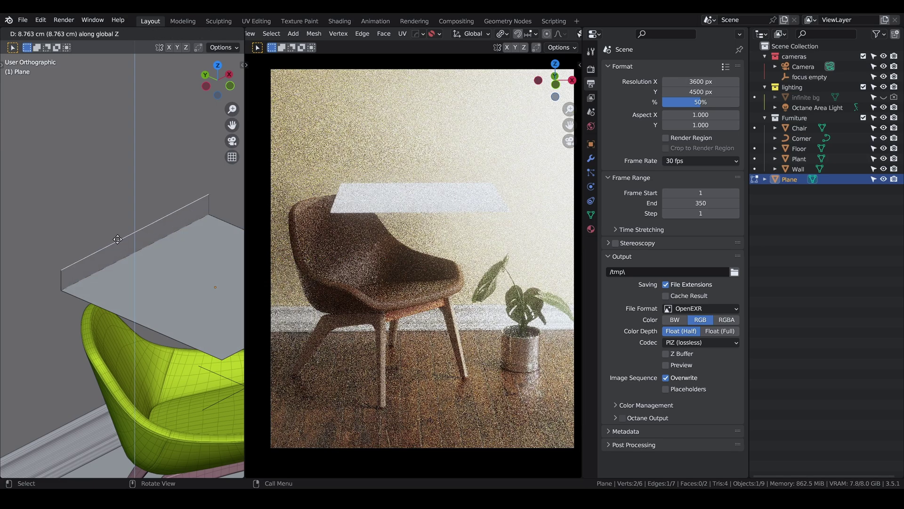
click(148, 226)
Duplicate the corner edge, separate it into its own object, and select Plane.001 in Object Mode.
key(Tab)
click(139, 283)
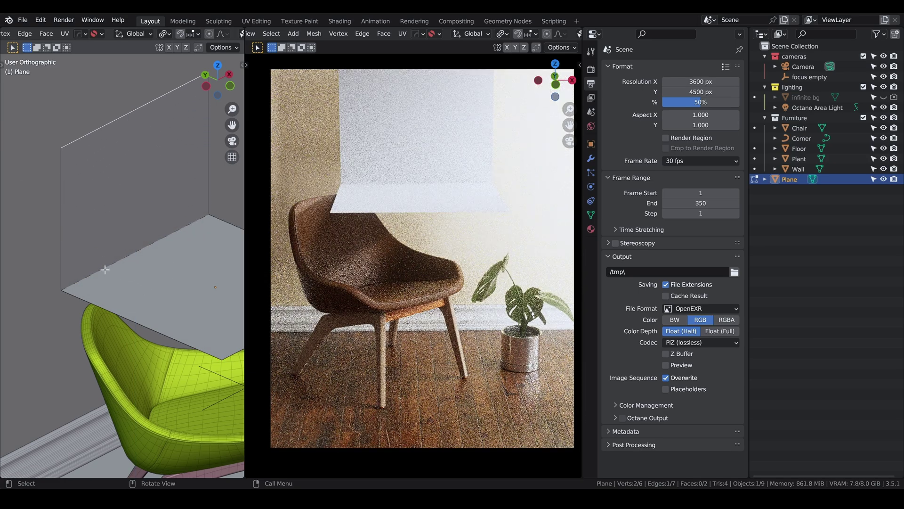
mouse_move(143, 264)
middle_down()
mouse_move(150, 270)
mouse_move(135, 279)
middle_up()
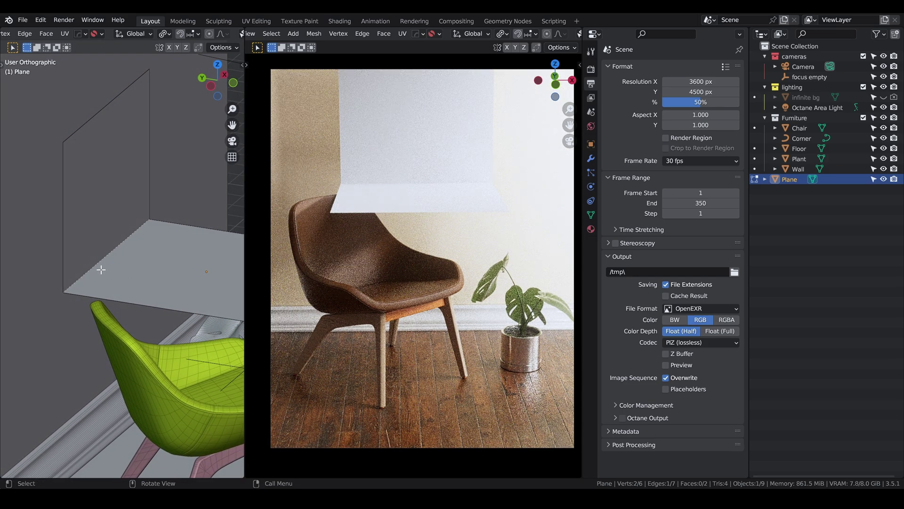
key(shift+d)
click(167, 234)
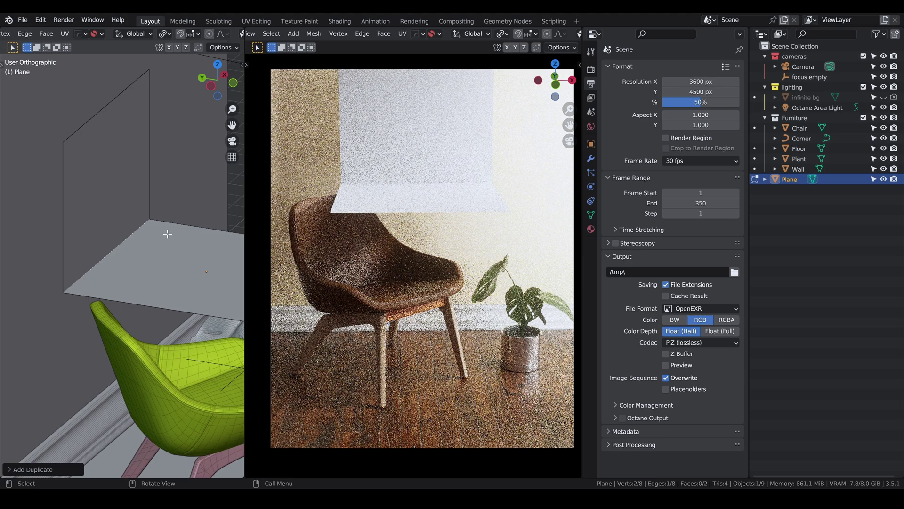
key(p)
click(137, 235)
key(ctrl+Tab)
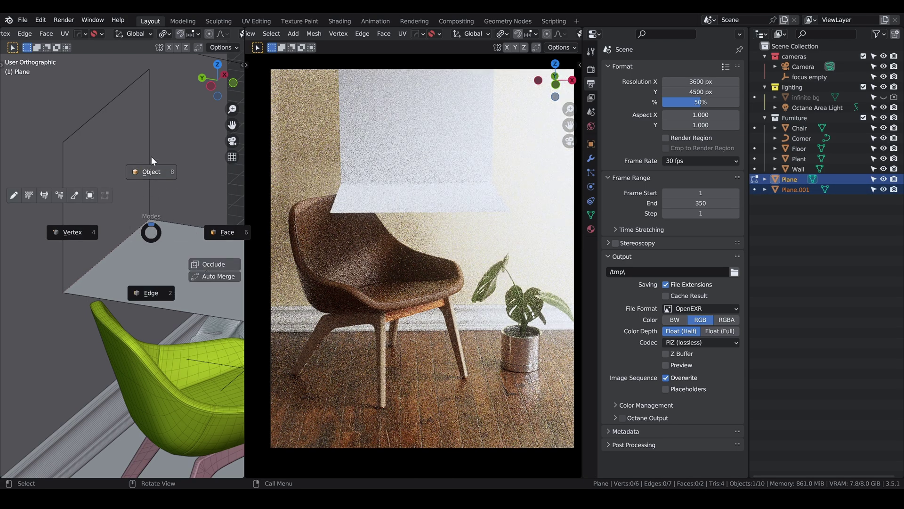
click(182, 292)
click(794, 188)
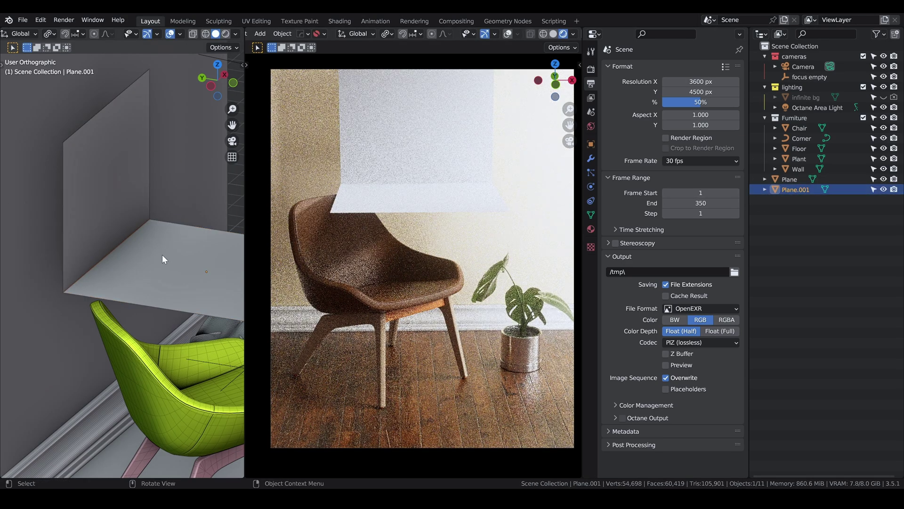
Convert Plane.001 into a curve using the F3 'convert' search.
key(g)
right_click(171, 234)
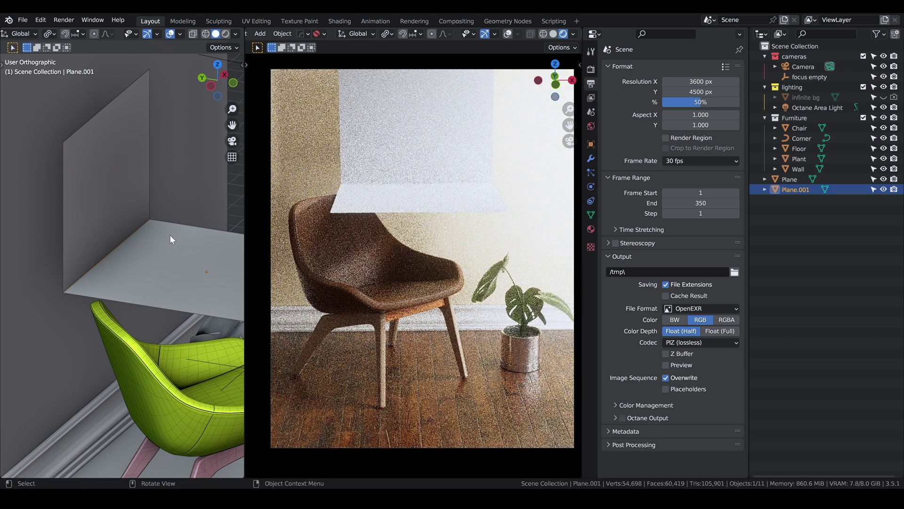
key(F3)
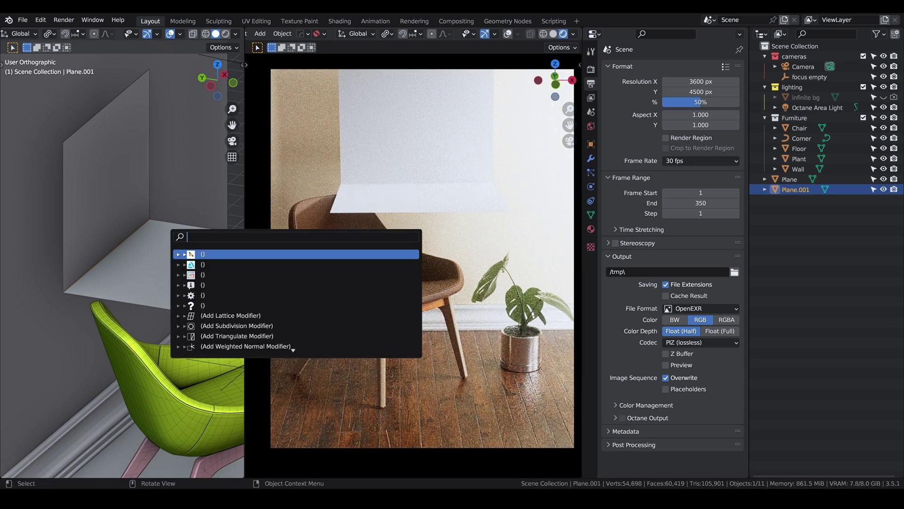
text(convert)
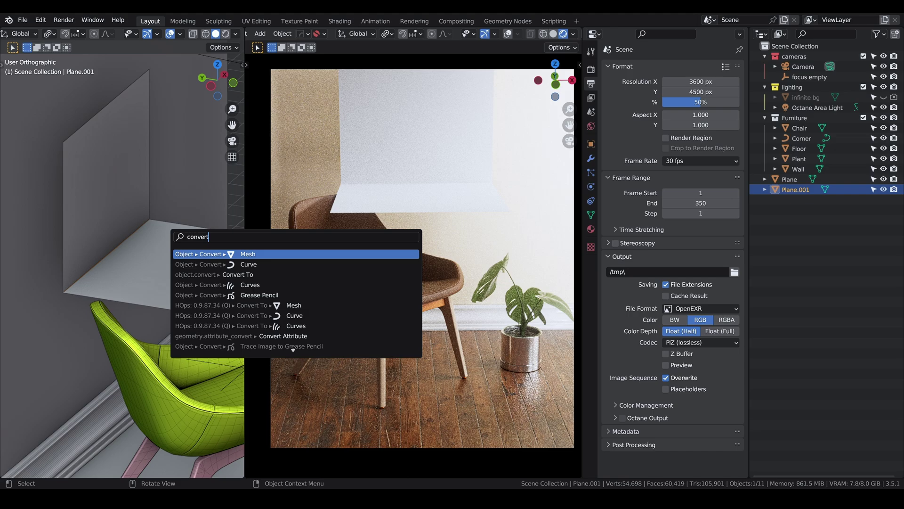
click(203, 265)
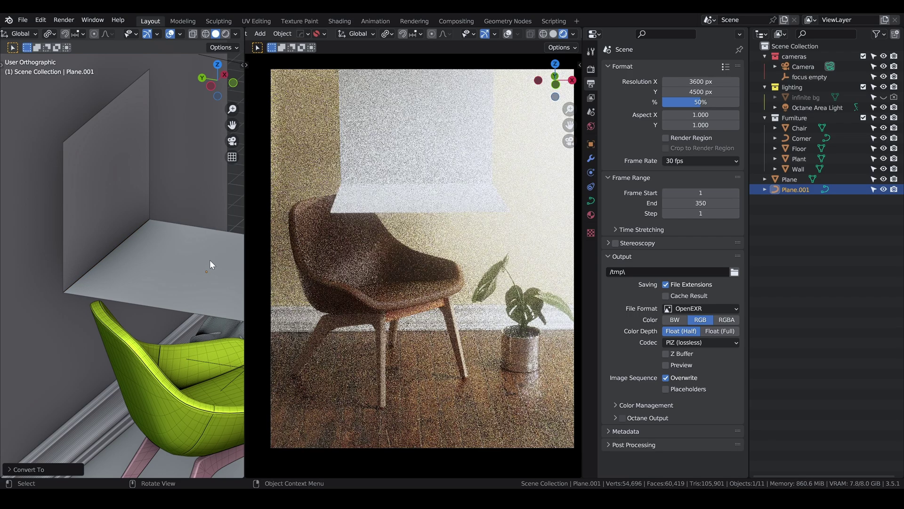
Give the curve a Profile bevel using the Cornice Molding preset at resolution 32.
click(591, 201)
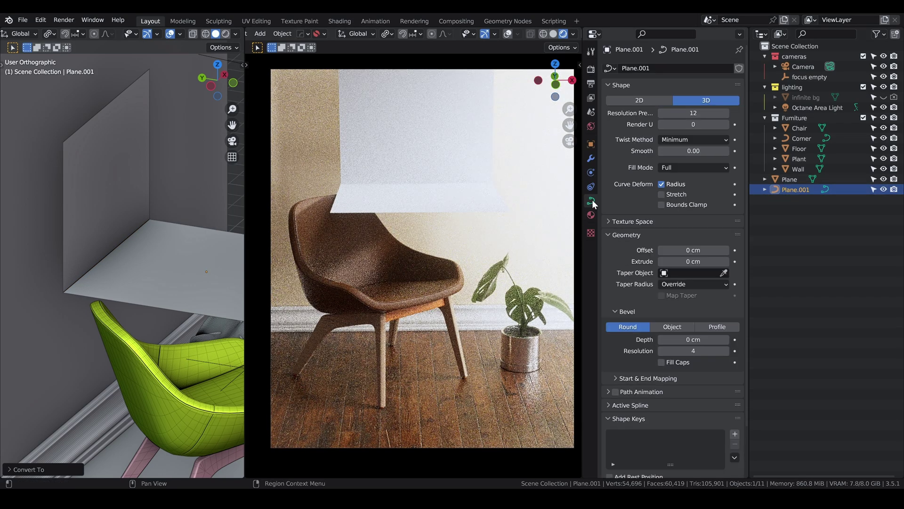
scroll(640, 262, down, 2)
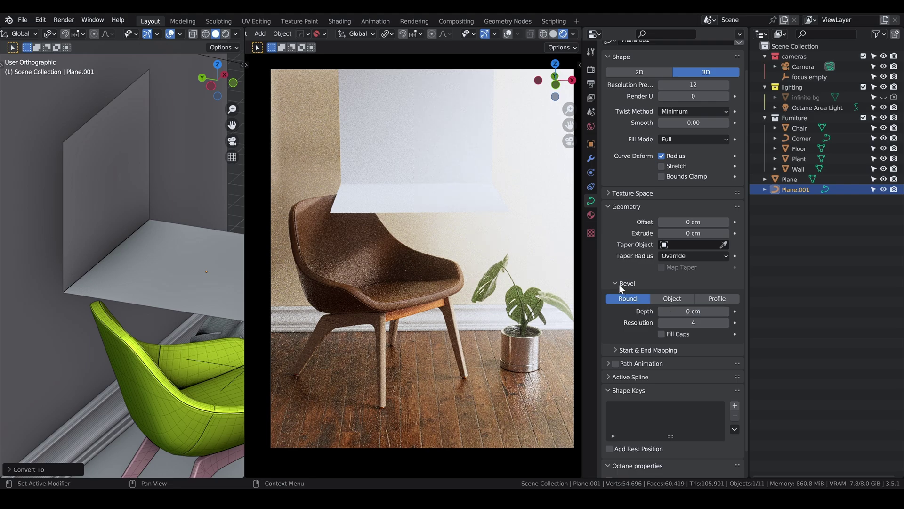
click(707, 300)
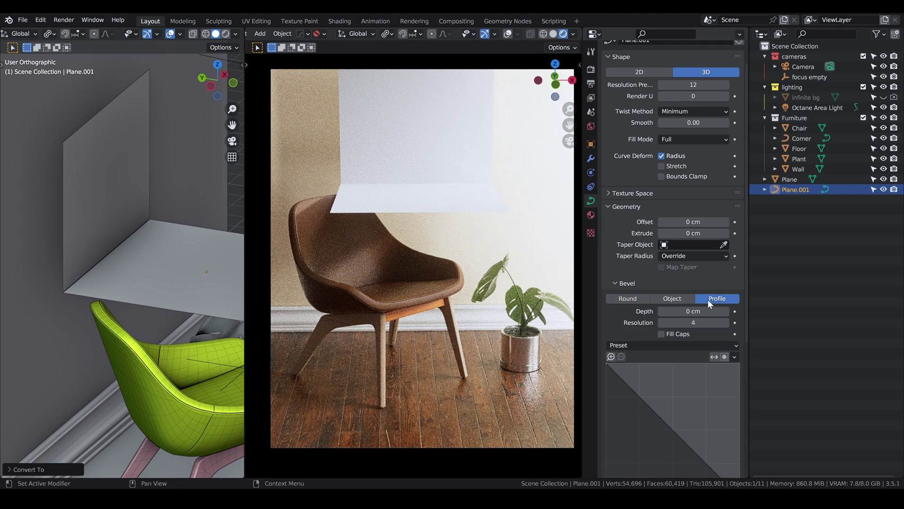
click(698, 346)
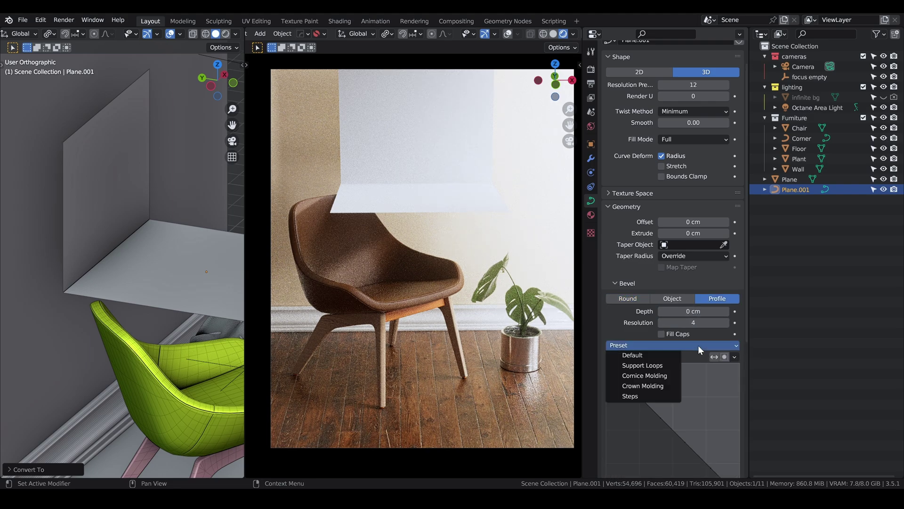
click(647, 375)
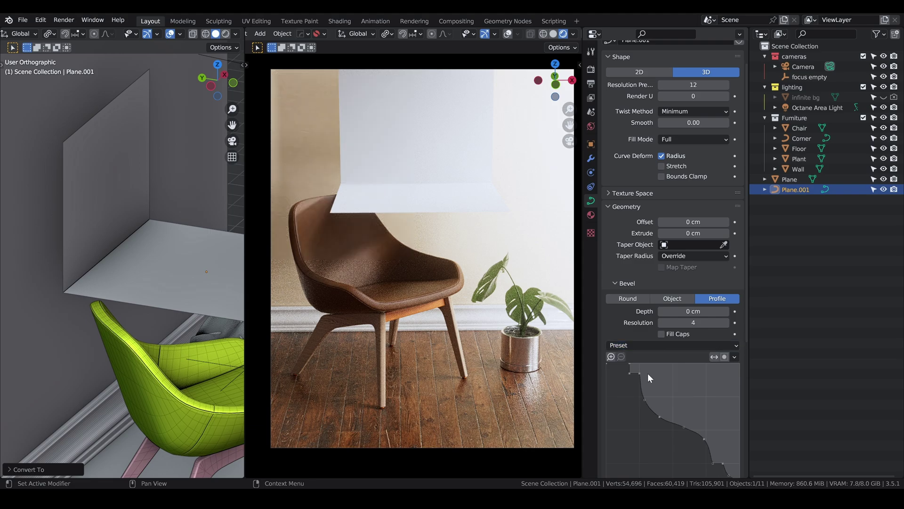
click(708, 322)
text(32)
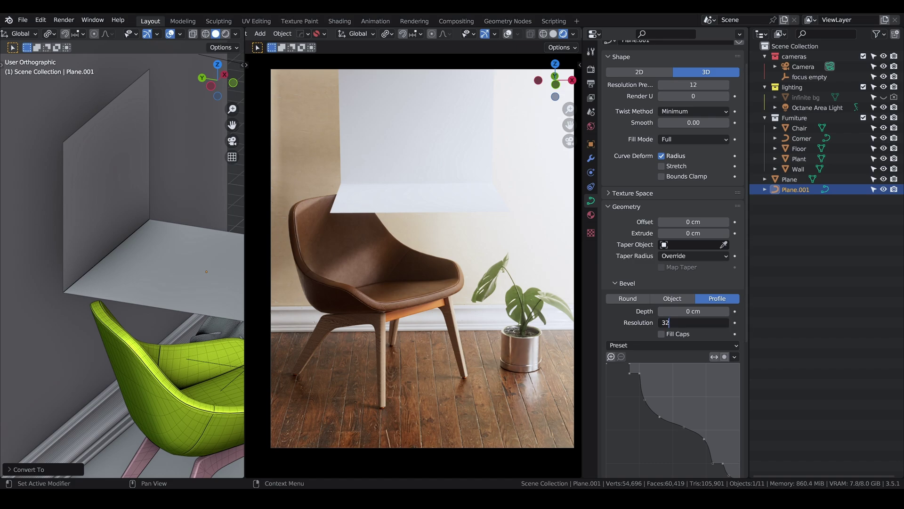
key(Return)
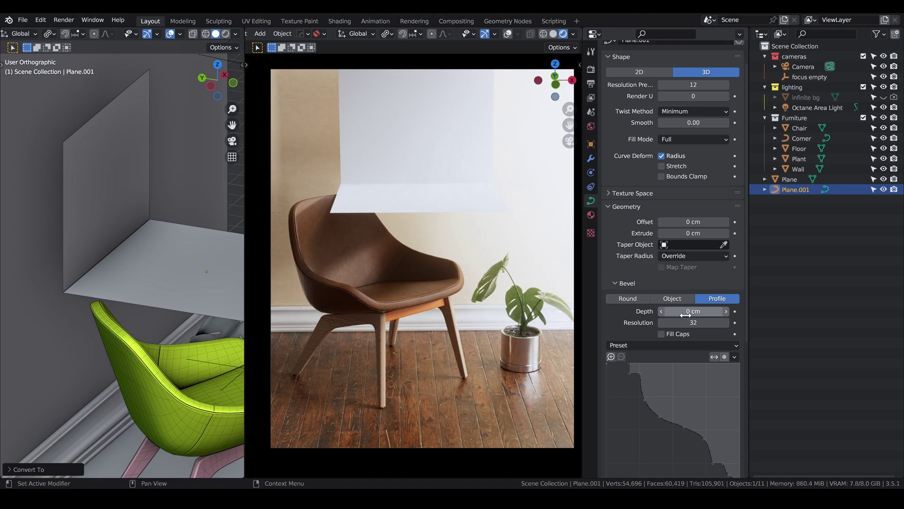
Increase the bevel depth to 1.2 cm so the moulding becomes visible.
mouse_move(687, 311)
mouse_down()
mouse_move(702, 311)
mouse_move(692, 311)
mouse_up()
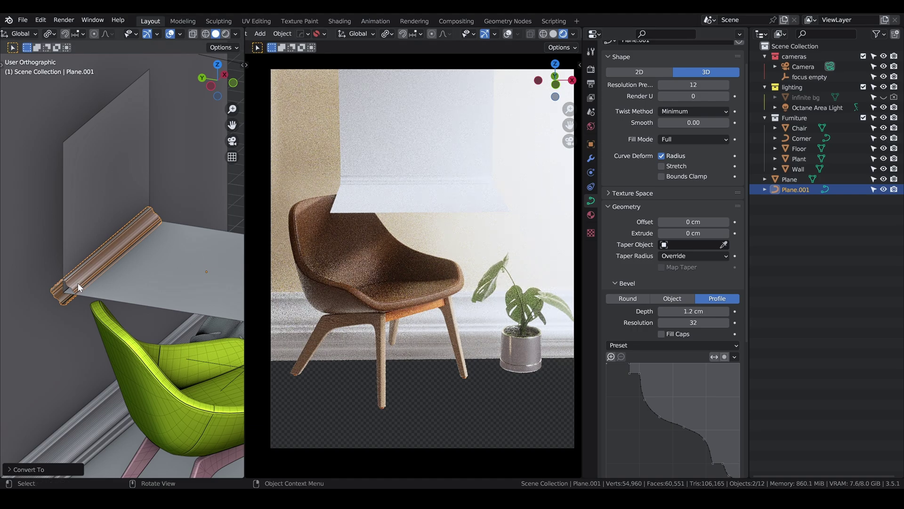
middle_drag(81, 284, 110, 270)
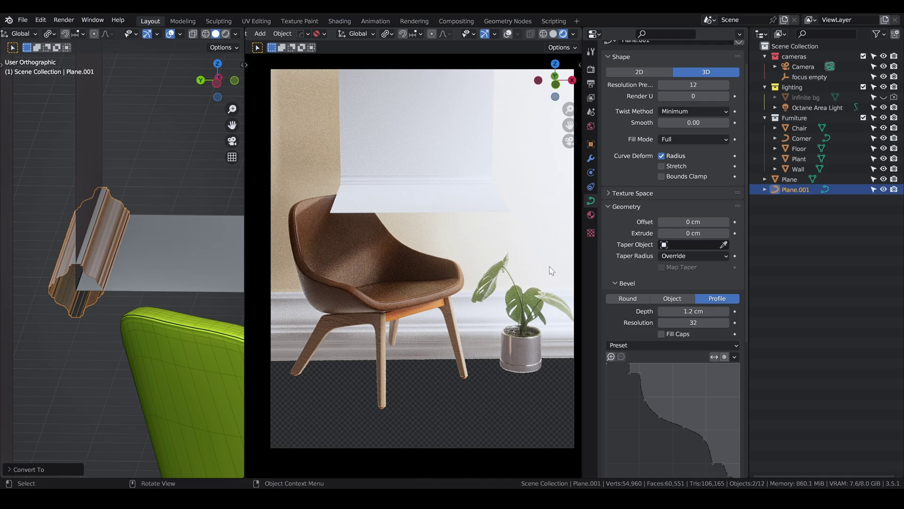
key(ctrl+Tab)
key(Tab)
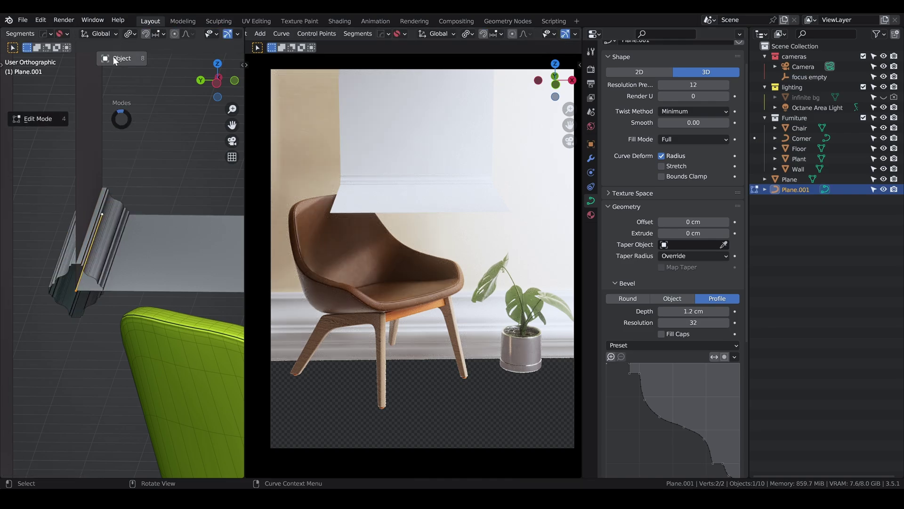
click(113, 58)
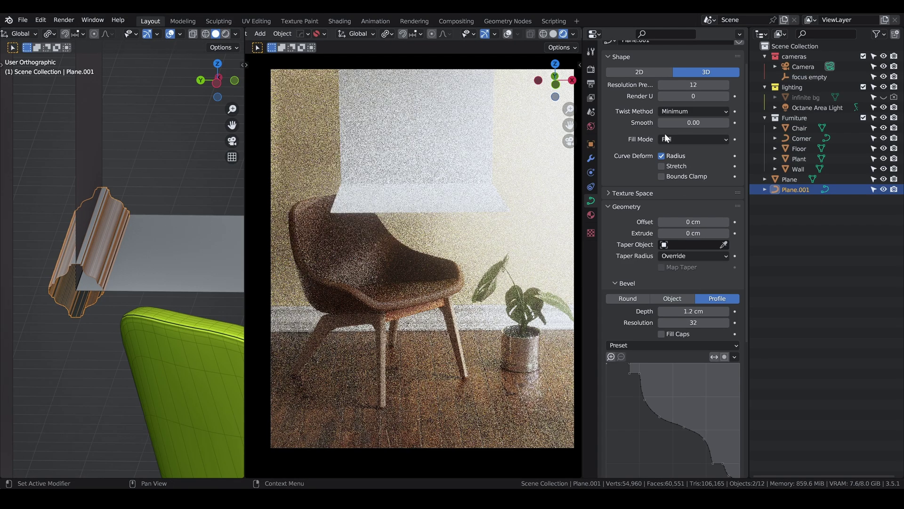
Try the Back, Front and Half fill modes, settling on Front for the moulding.
click(683, 140)
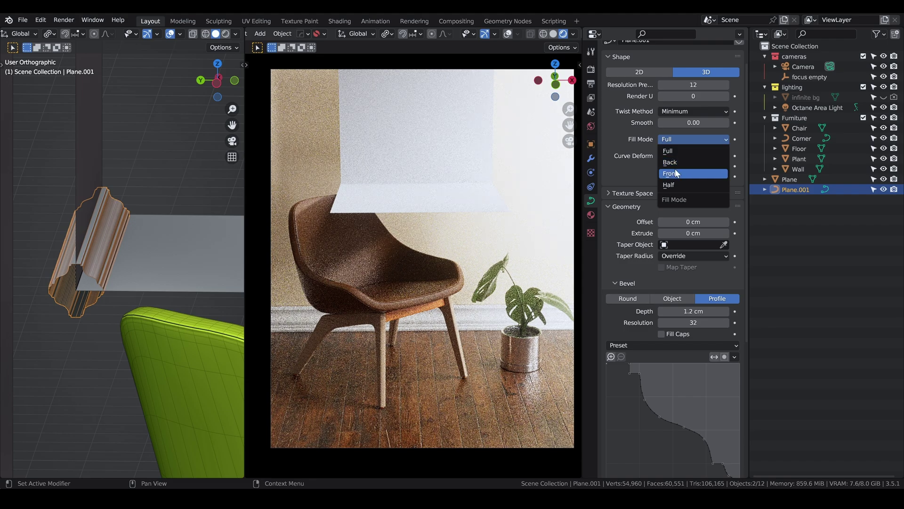
click(675, 162)
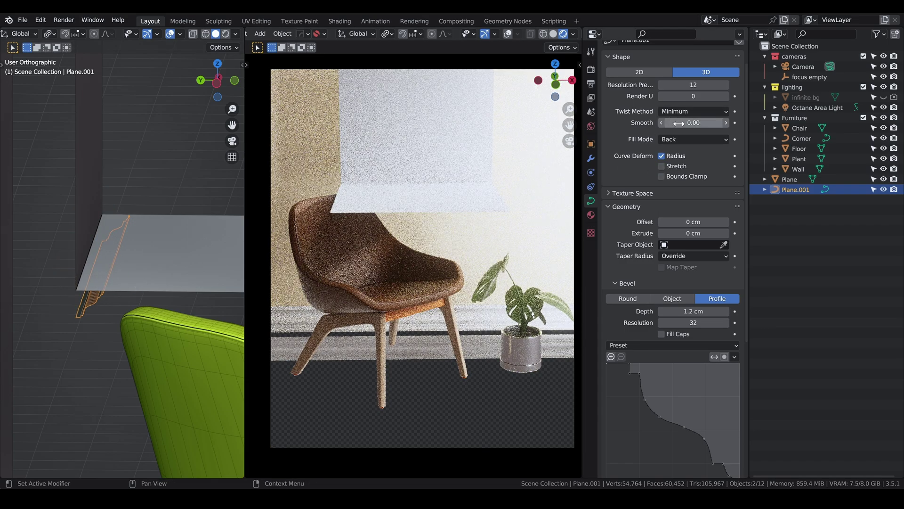
click(682, 140)
click(673, 173)
click(685, 139)
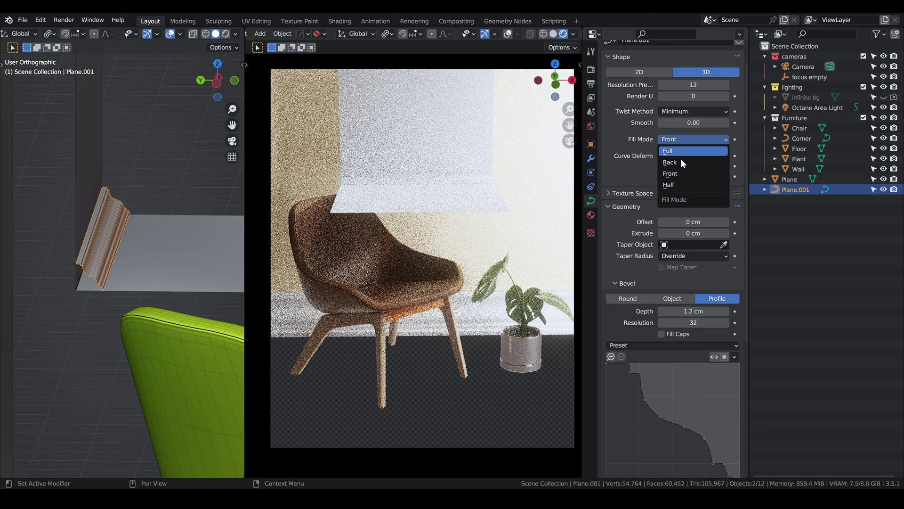
click(678, 188)
click(683, 138)
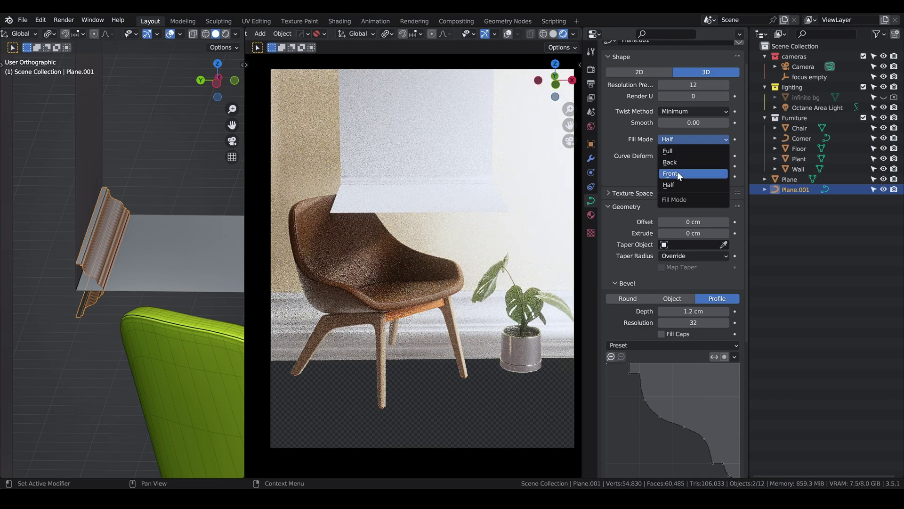
click(677, 172)
middle_drag(76, 239, 105, 276)
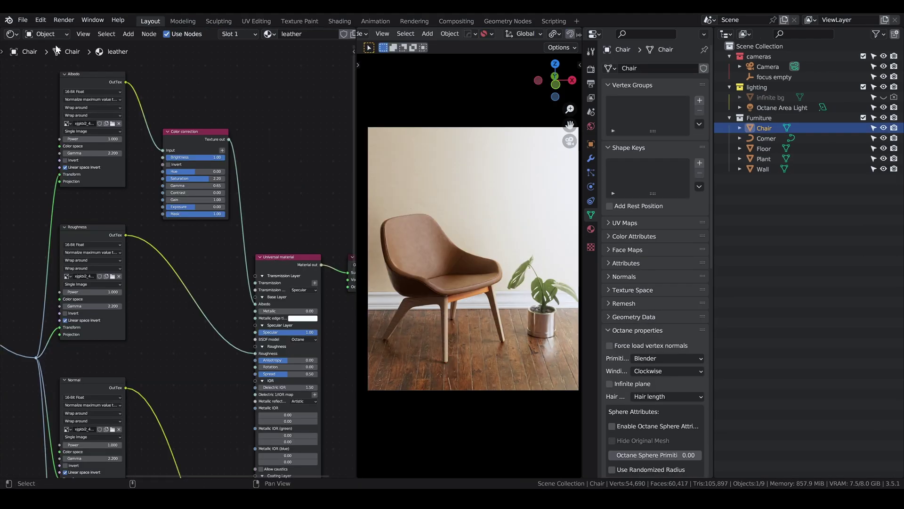
scroll(156, 286, down, 2)
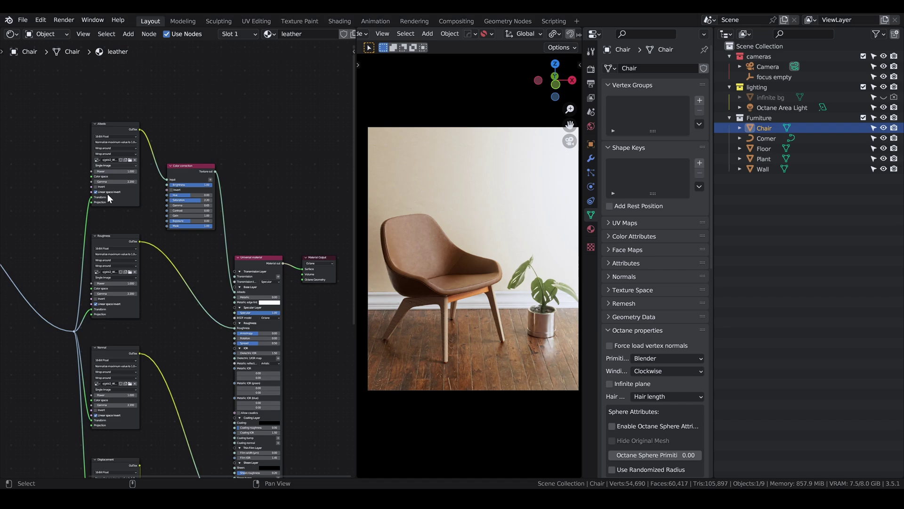
scroll(257, 275, up, 1)
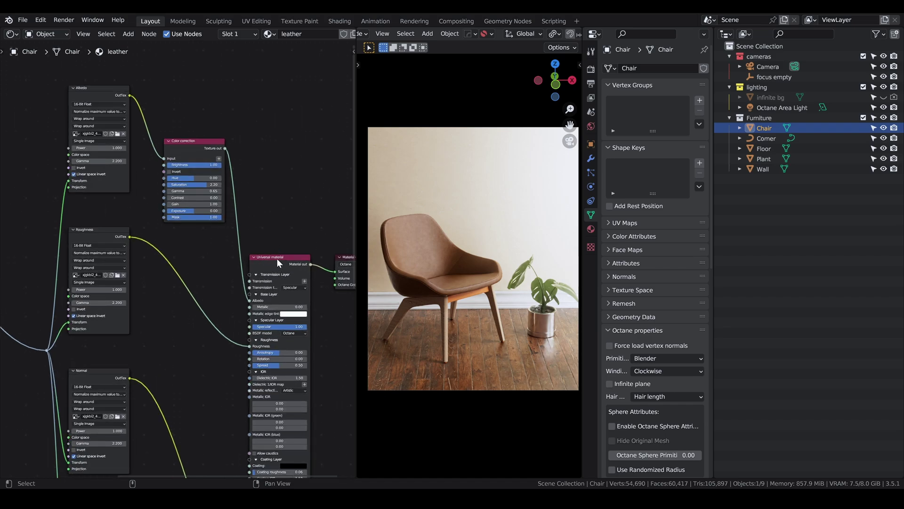
click(41, 20)
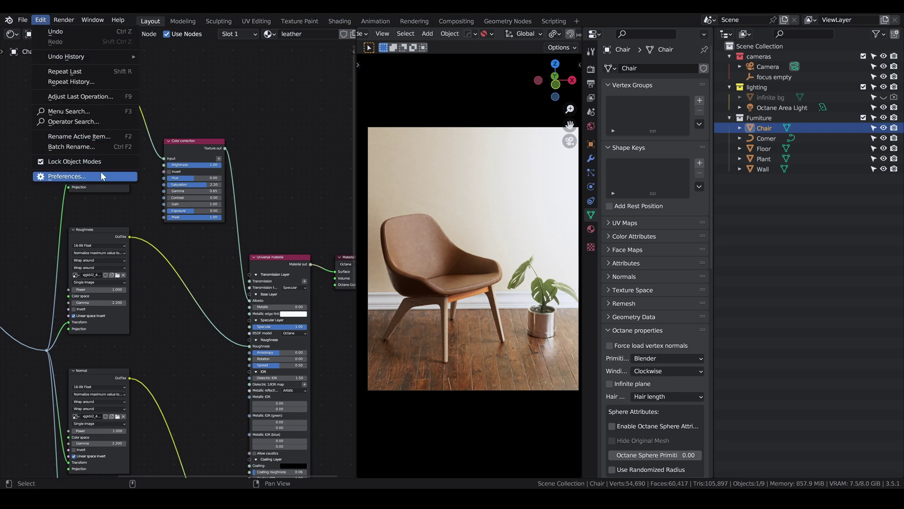
click(66, 177)
drag(198, 27, 320, 56)
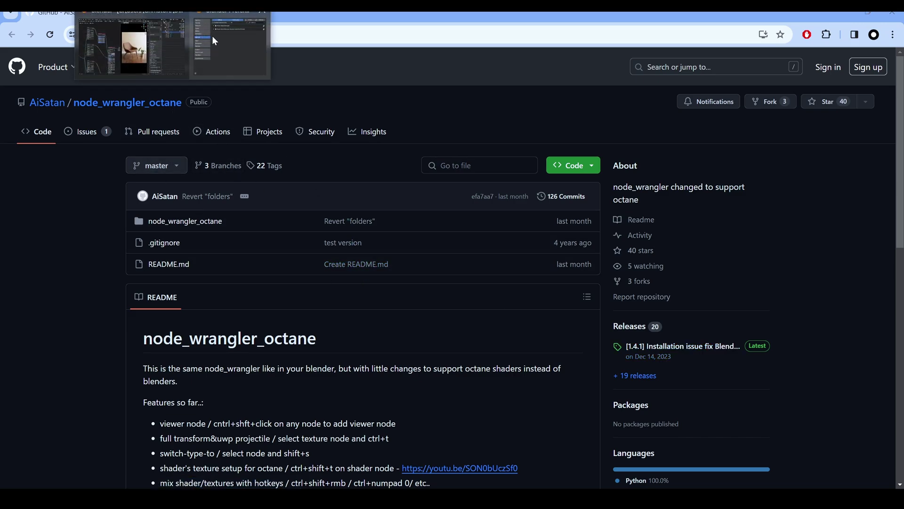
click(212, 35)
click(461, 59)
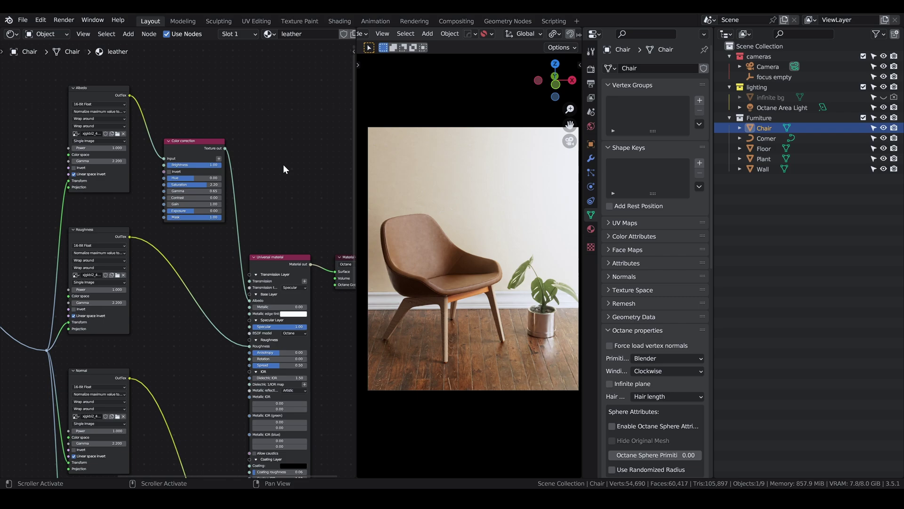
key(shift+a)
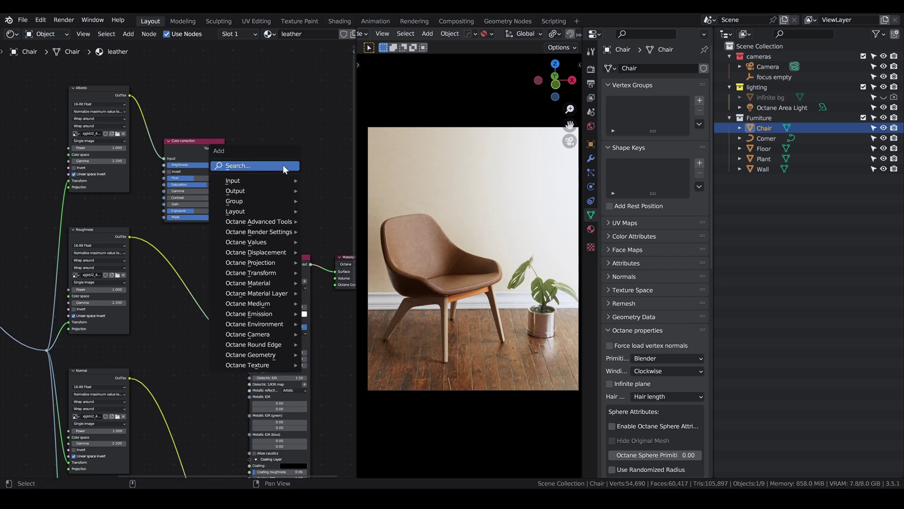
click(282, 166)
text(imag)
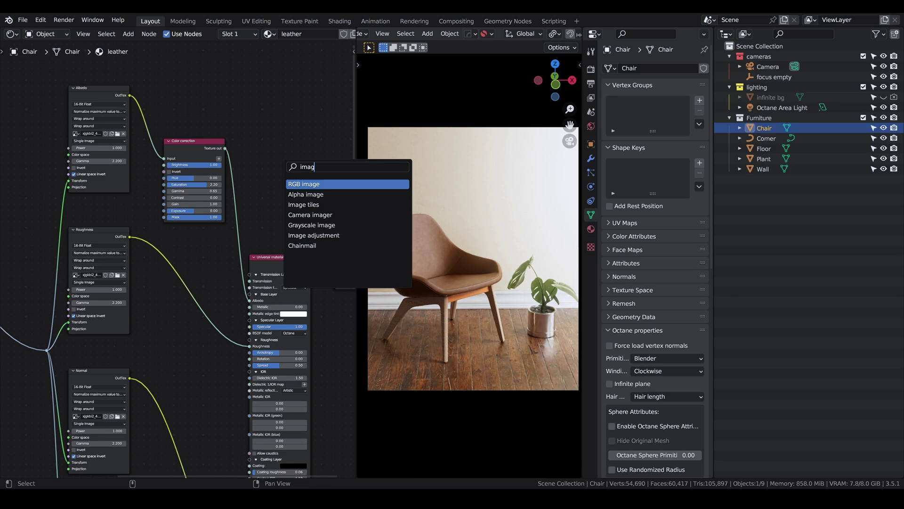
key(Down)
key(Down)
key(Down)
key(Down)
key(Return)
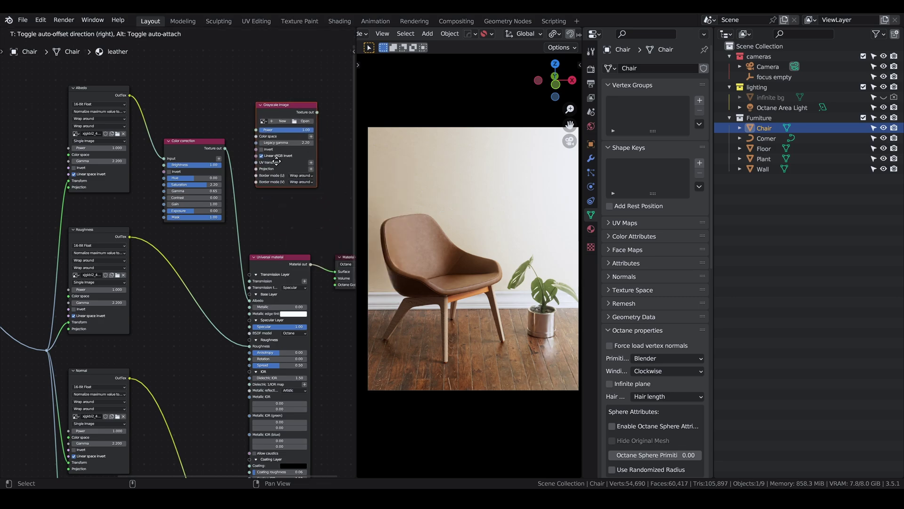
click(275, 161)
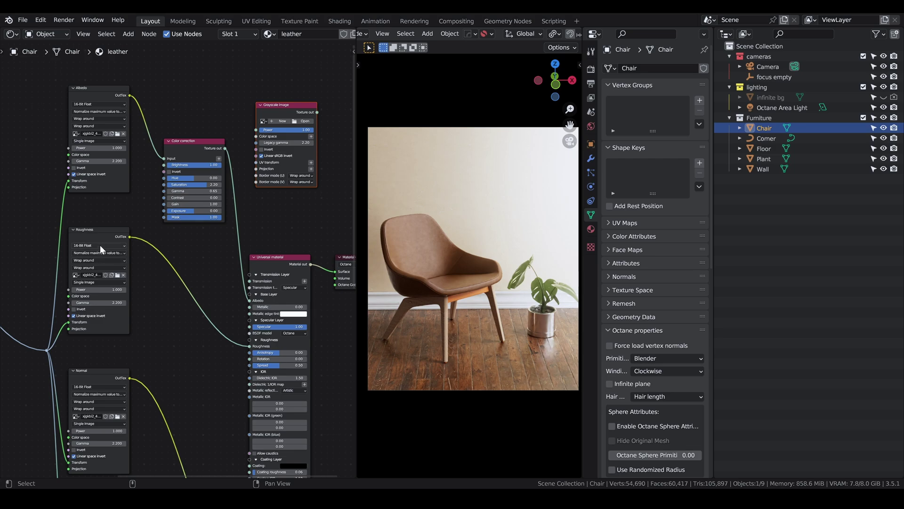
click(261, 104)
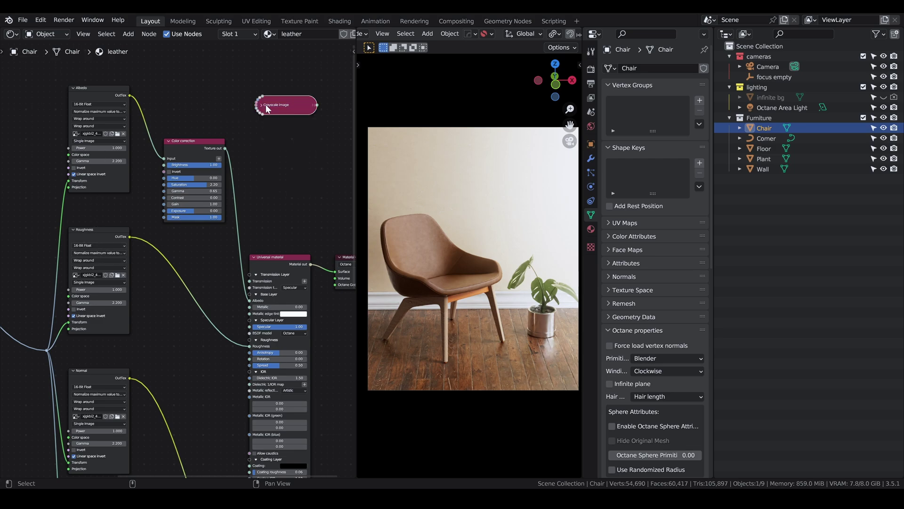
key(x)
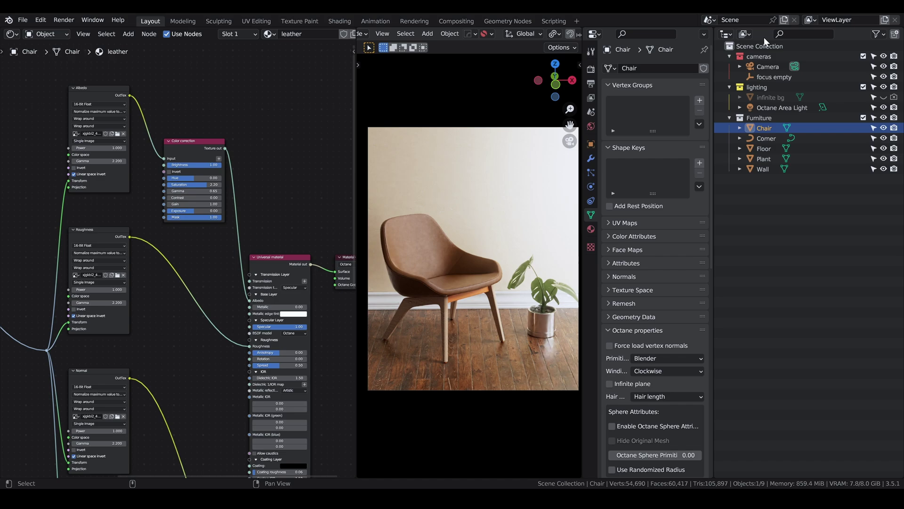
List the Orphan Data in the Outliner, inspect unused lights, then select the Octane Area Light.
click(748, 34)
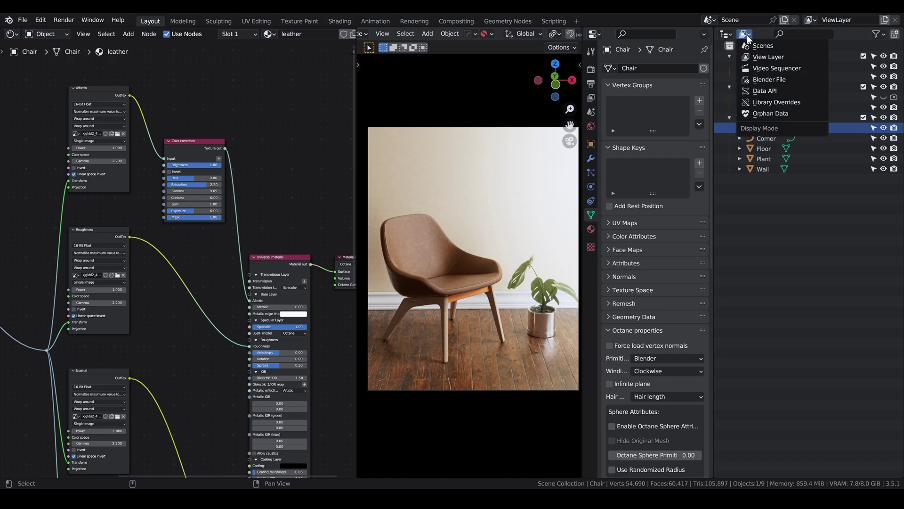
click(767, 113)
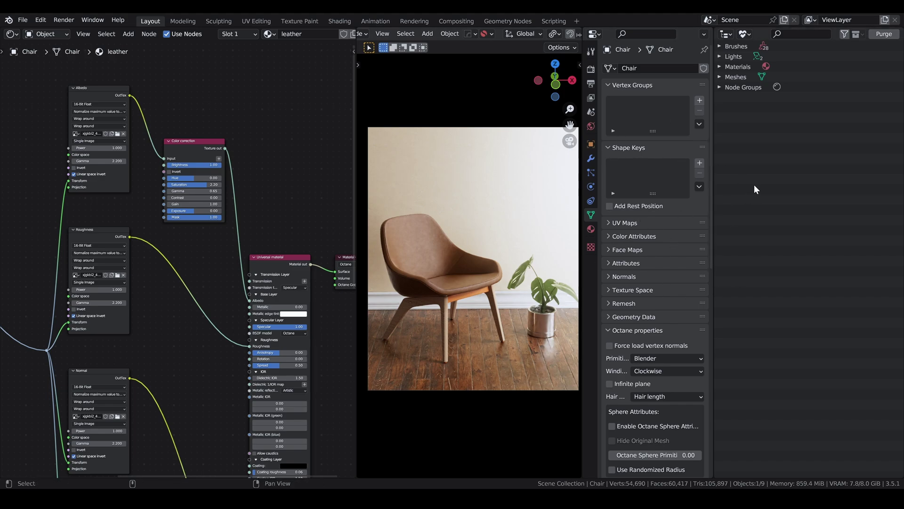
click(719, 56)
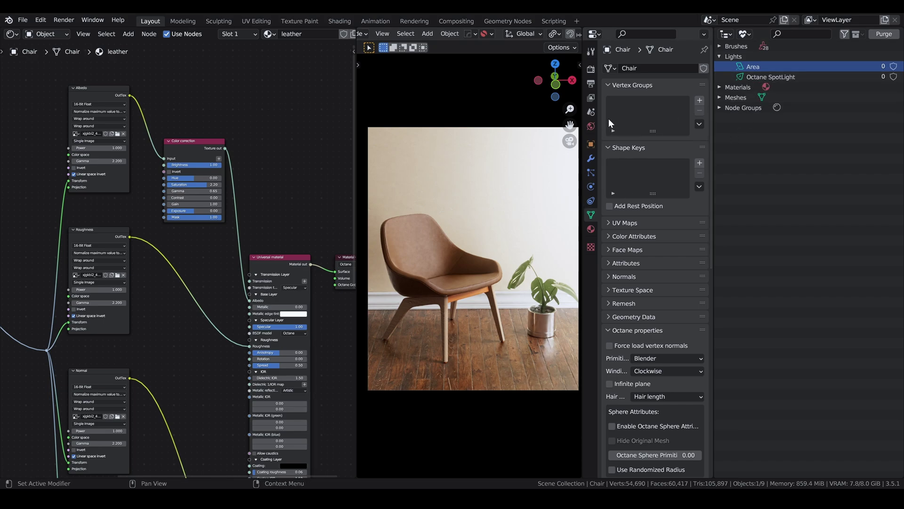
click(744, 34)
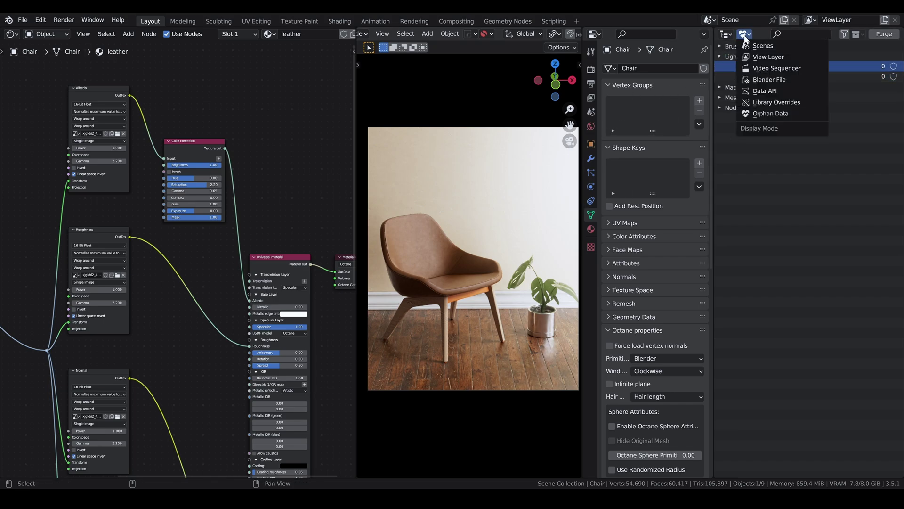
click(761, 57)
click(771, 108)
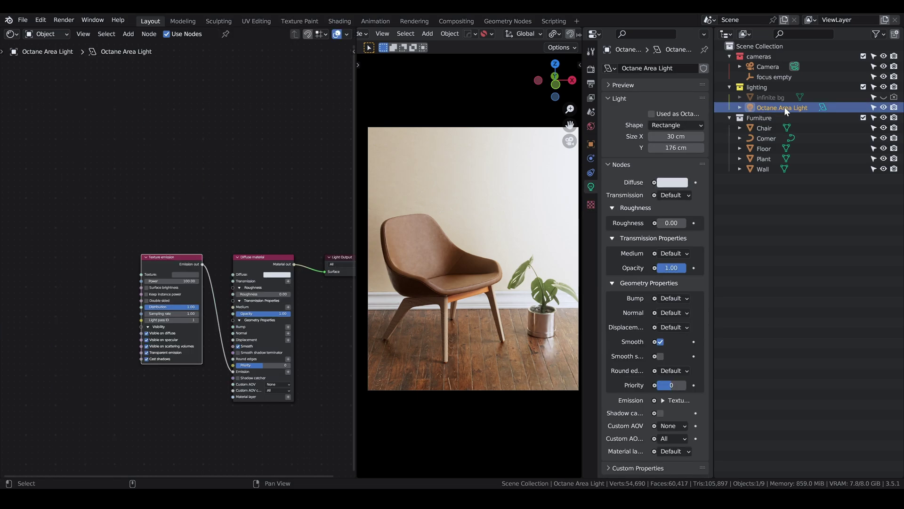
Back in Orphan Data, expand the unused materials and purge all unused data-blocks.
click(745, 35)
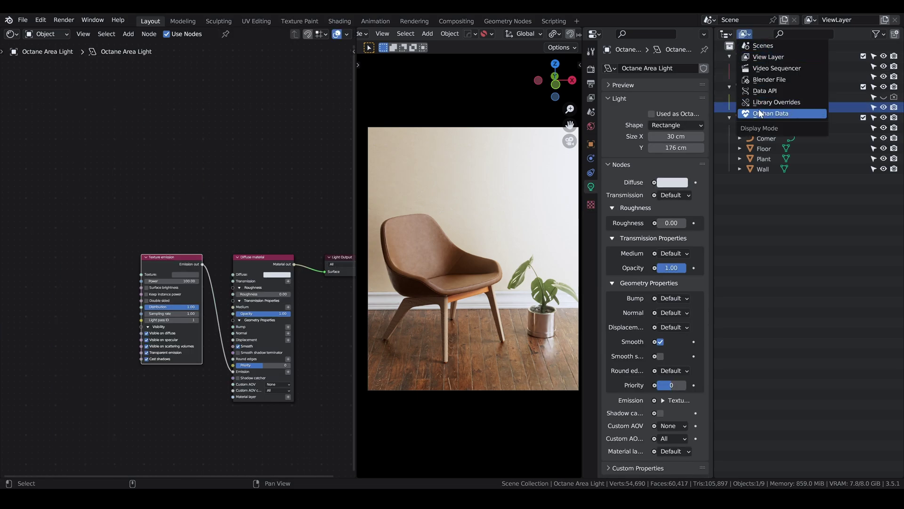
click(762, 114)
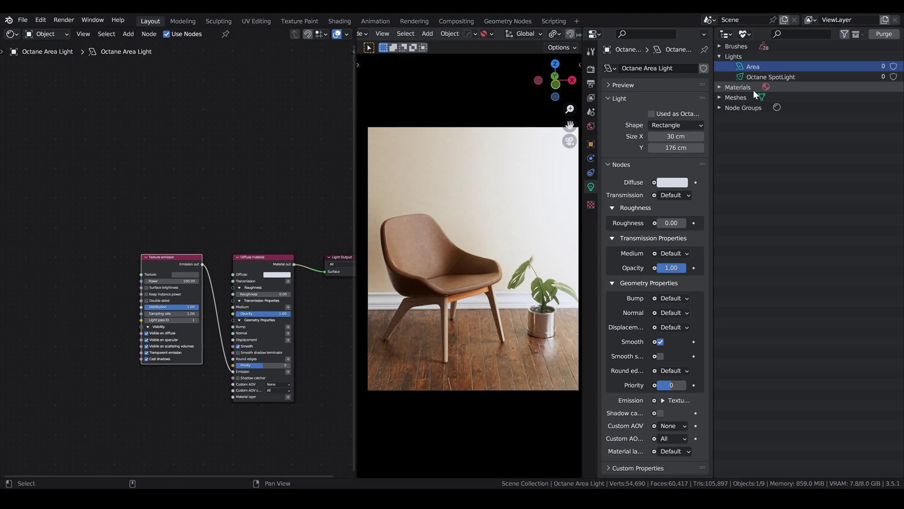
click(719, 87)
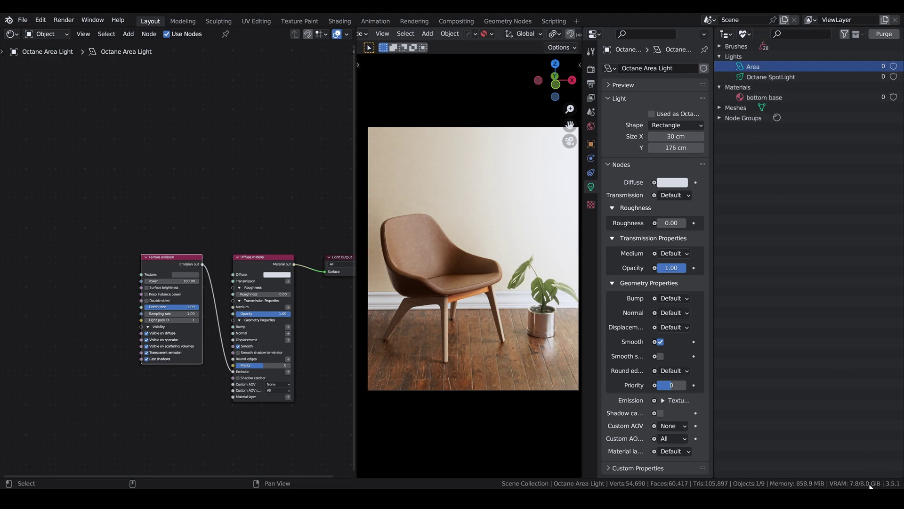
click(885, 36)
click(693, 40)
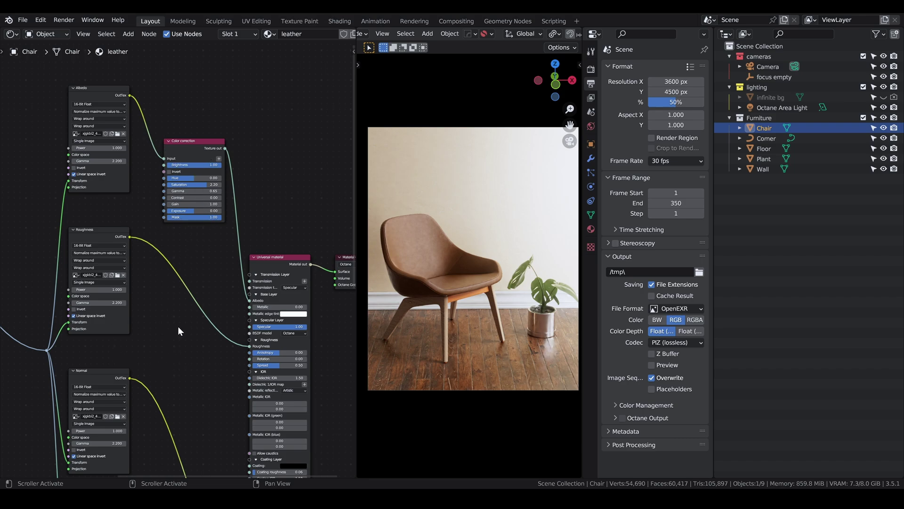
scroll(188, 146, up, 1)
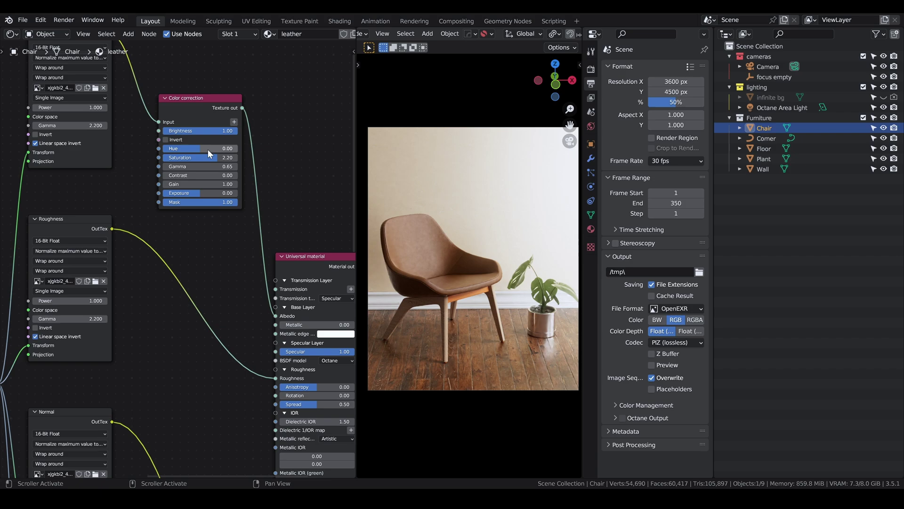
scroll(208, 149, up, 2)
scroll(296, 184, up, 1)
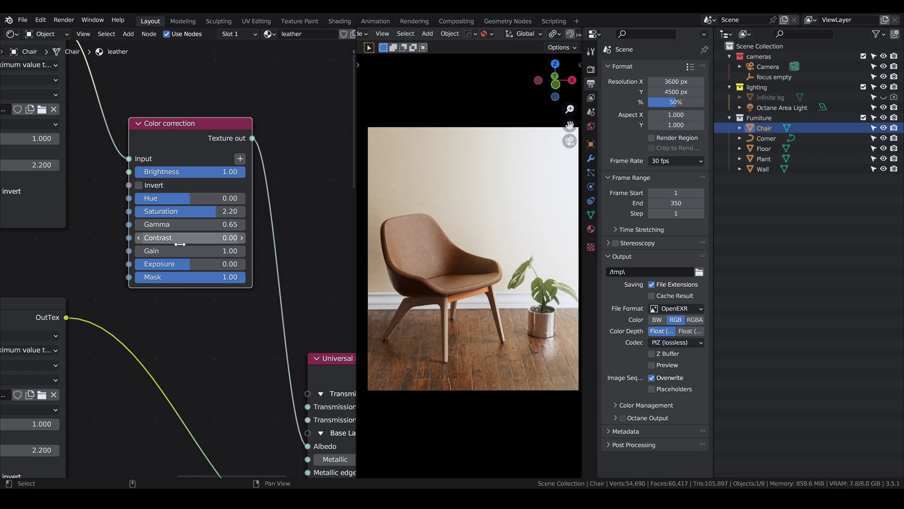
drag(184, 200, 148, 214)
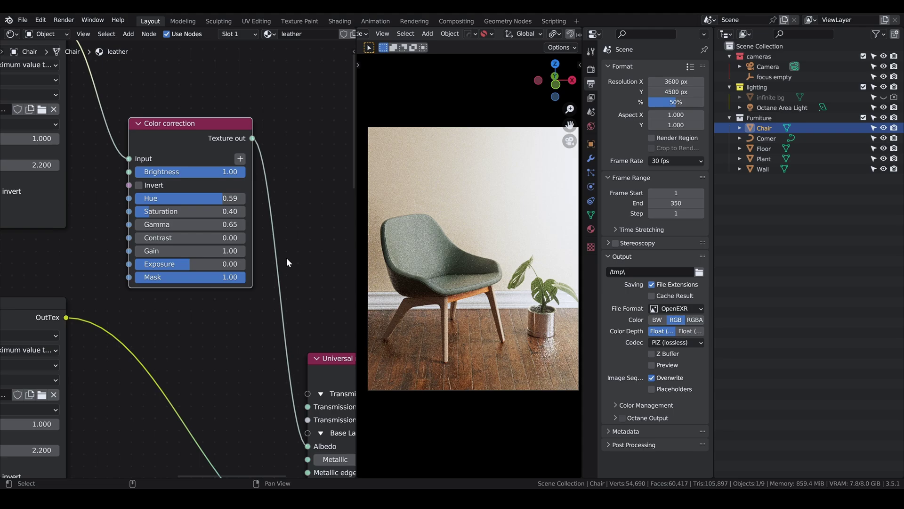
drag(188, 224, 221, 224)
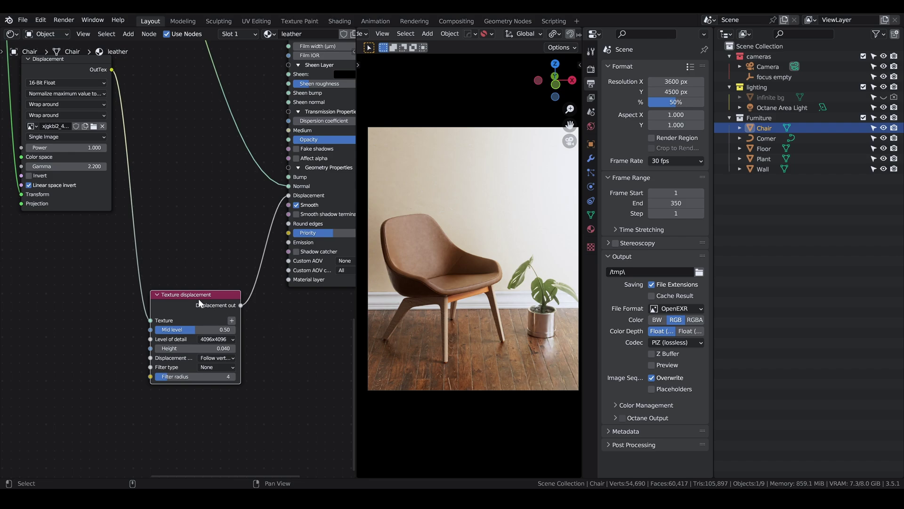
click(216, 339)
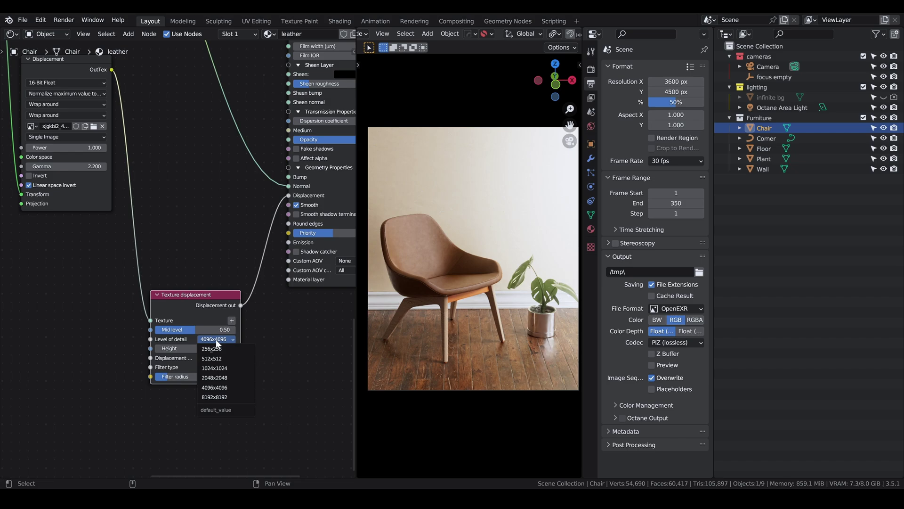
click(219, 386)
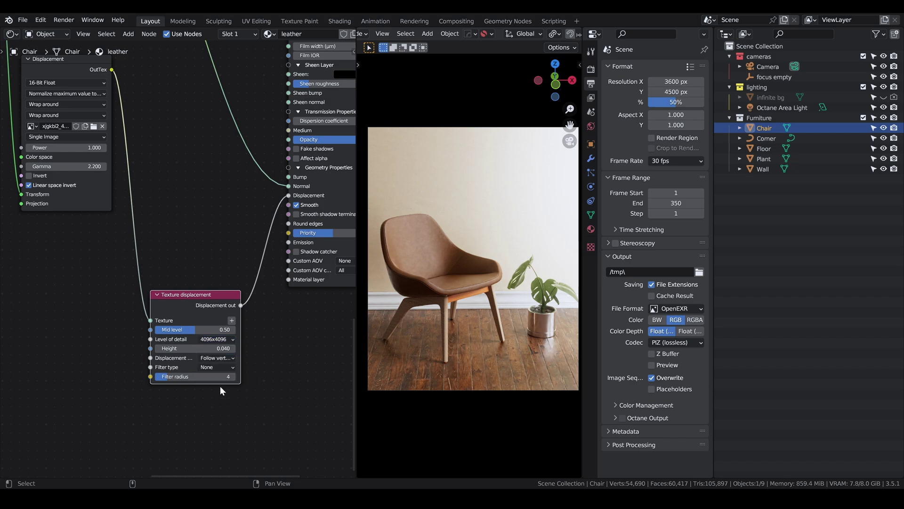
click(201, 350)
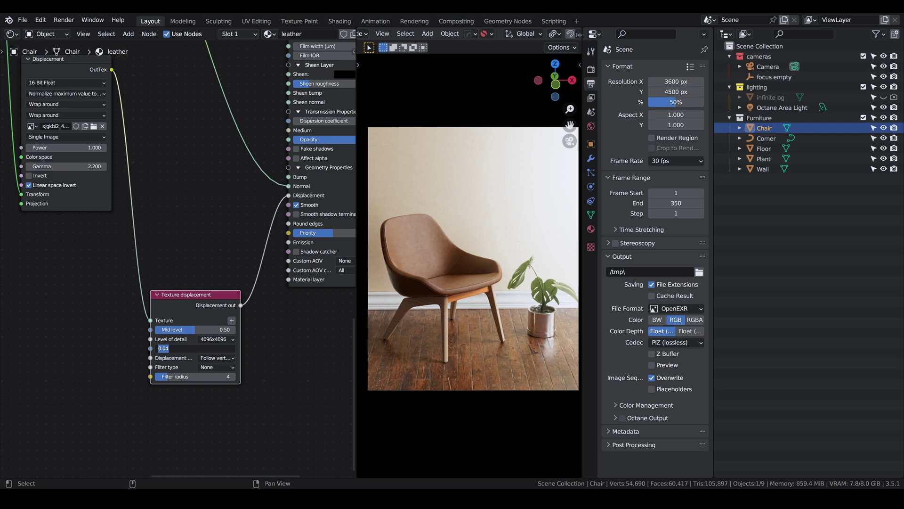
key(Return)
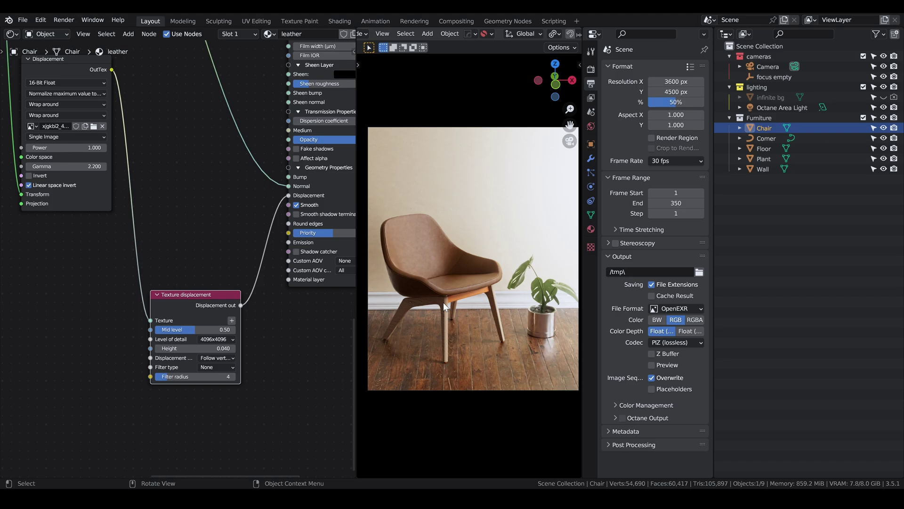
Select the Corner baseboard object and turn the view toward the plant, wall and floor.
scroll(447, 291, up, 8)
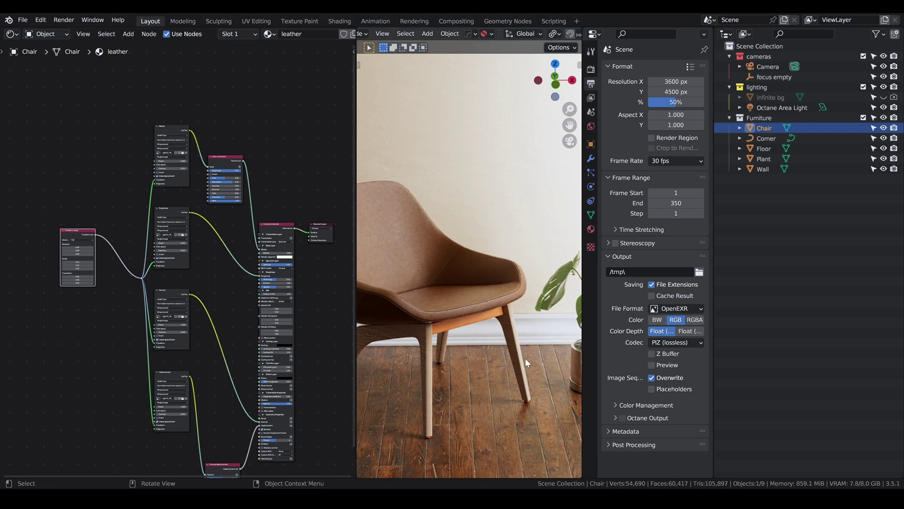
click(535, 334)
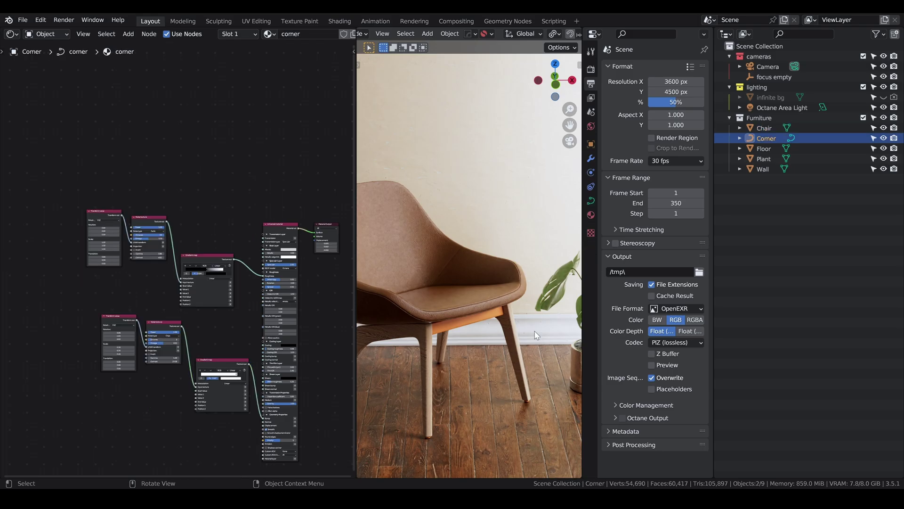
scroll(538, 337, up, 3)
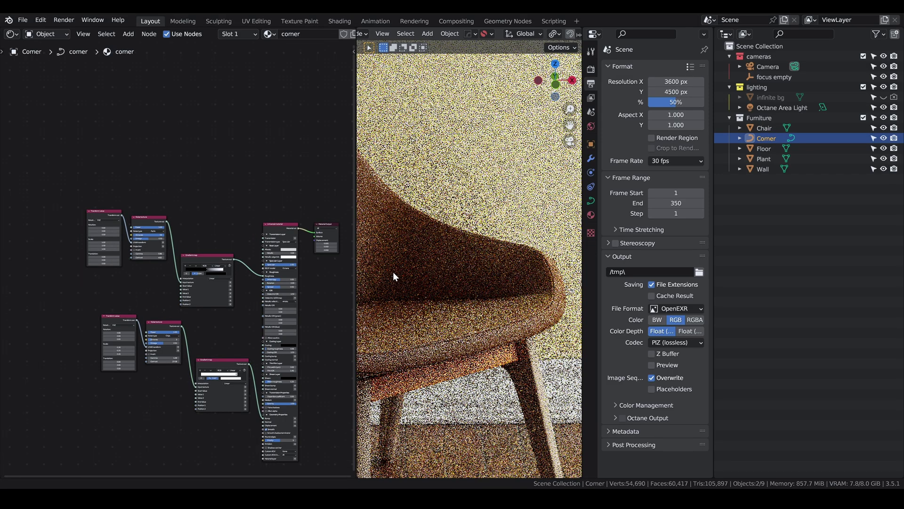
middle_drag(393, 272, 507, 328)
scroll(483, 294, up, 4)
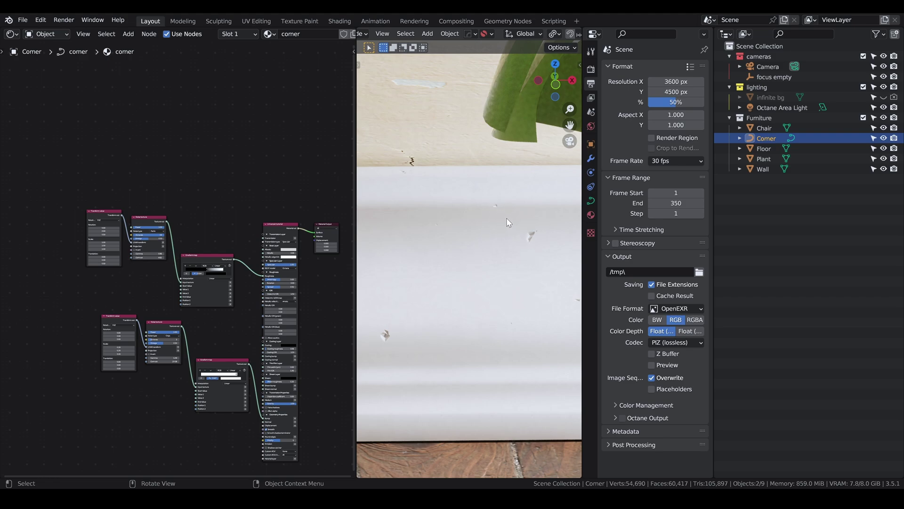
Rearrange the Gradient map node and keep the noise type set to Chips.
scroll(170, 259, up, 2)
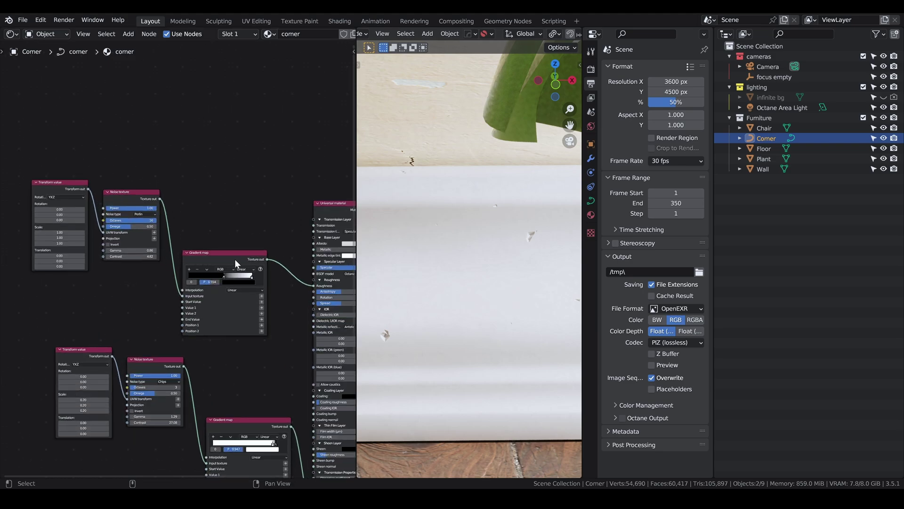
drag(227, 255, 234, 217)
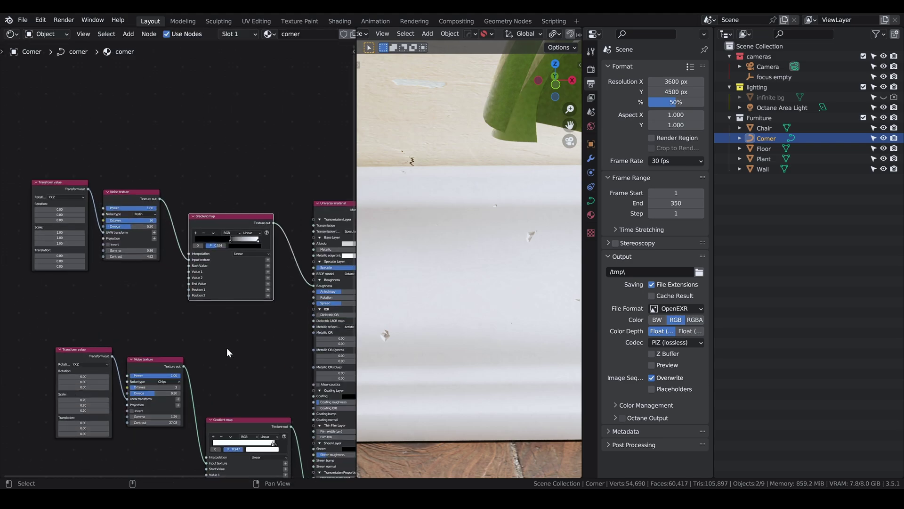
scroll(199, 349, up, 1)
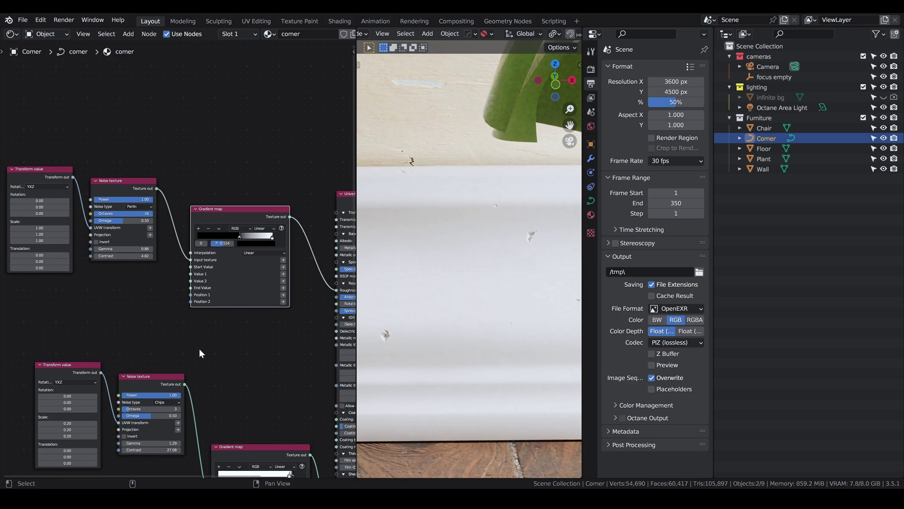
middle_drag(199, 348, 228, 253)
scroll(221, 277, up, 2)
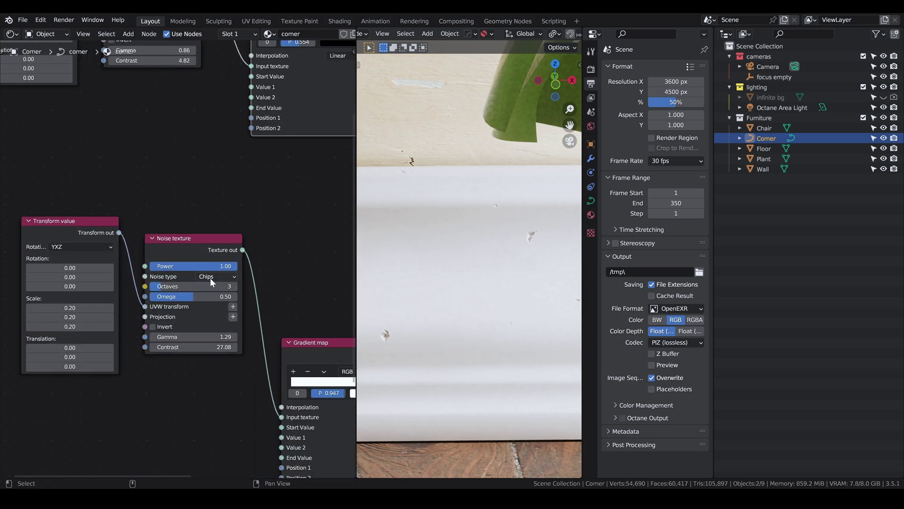
click(210, 277)
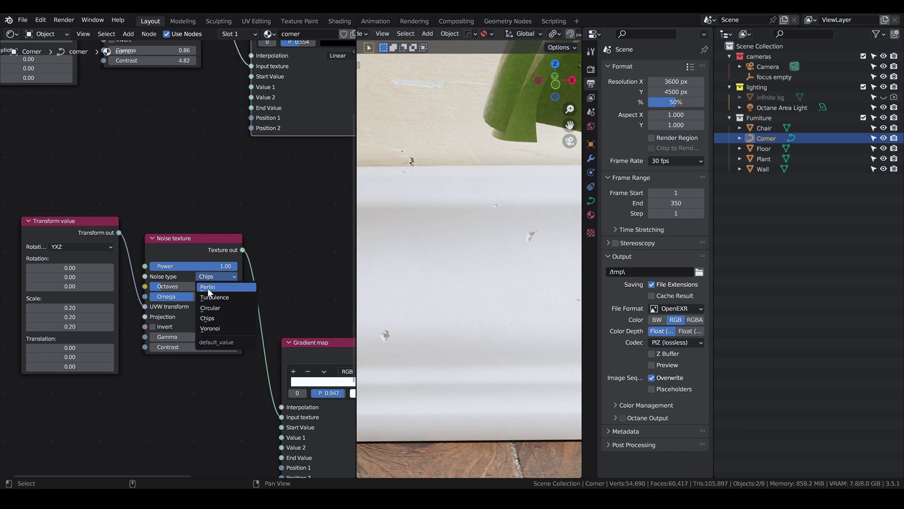
click(209, 277)
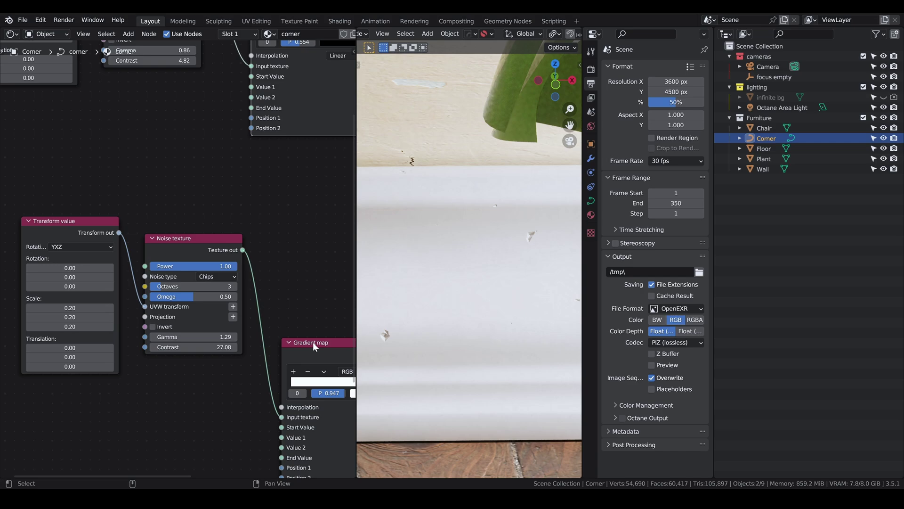
middle_drag(305, 285, 253, 248)
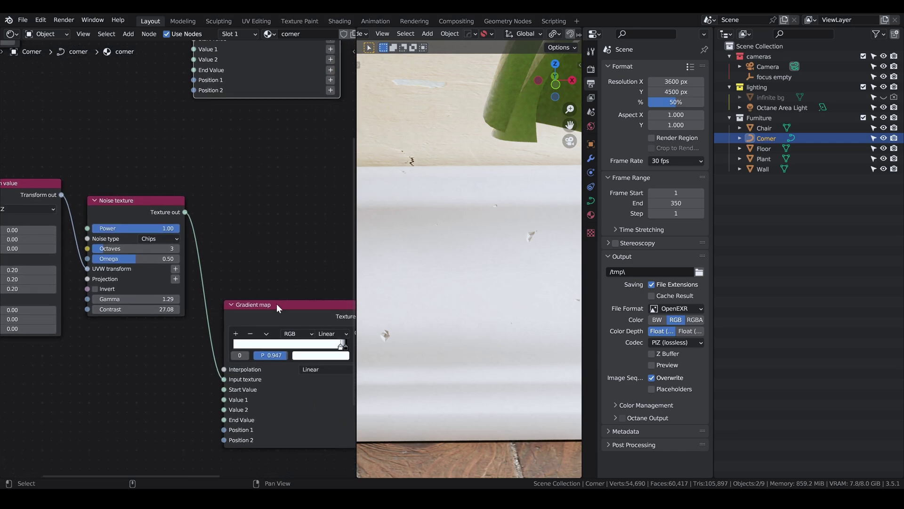
drag(276, 303, 256, 236)
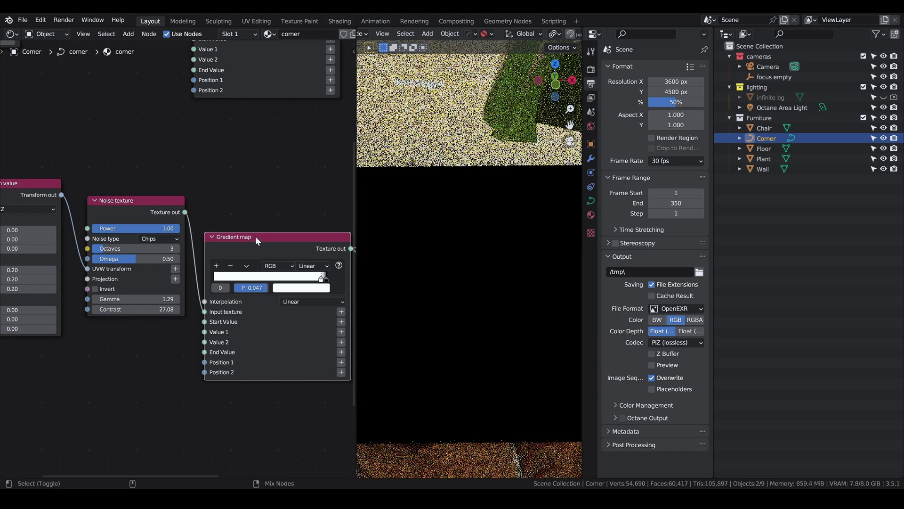
Preview the raw Noise texture in the render, then return to the gradient-mapped result.
ctrl+shift+click(146, 206)
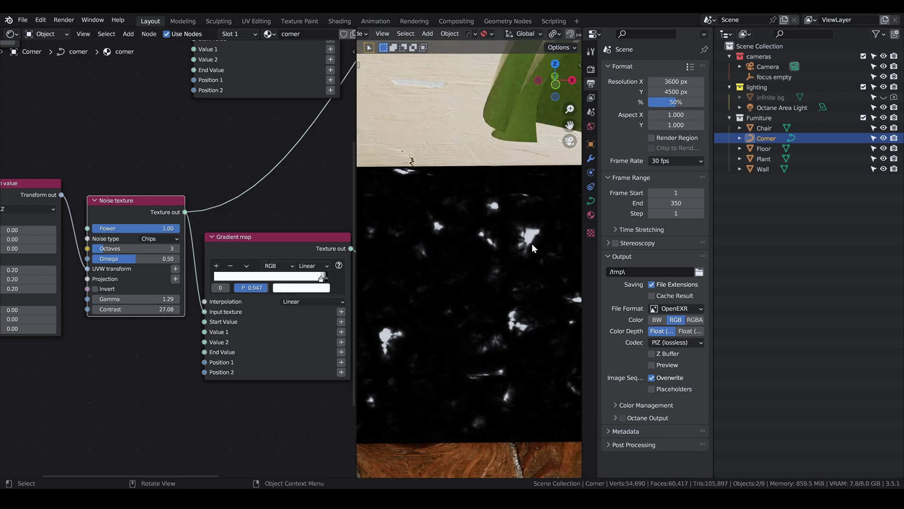
ctrl+shift+click(255, 239)
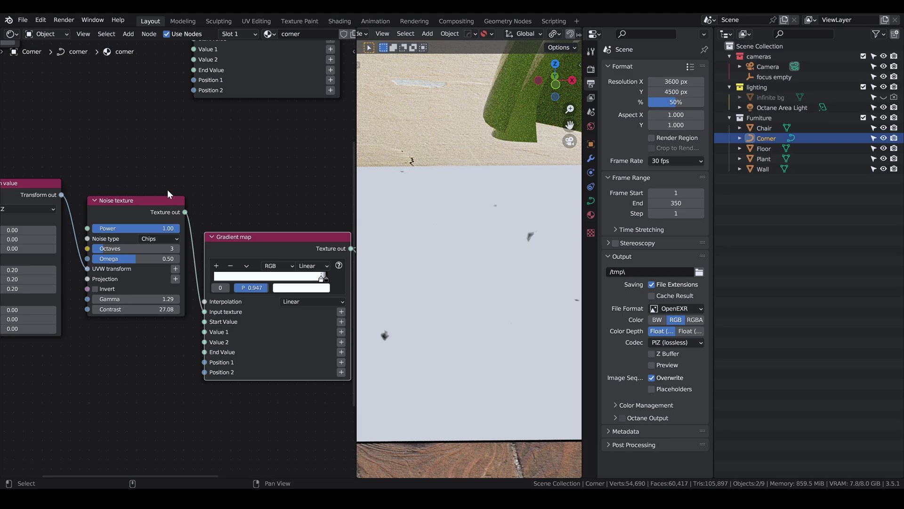
middle_drag(168, 194, 207, 197)
Try chip noise scales of 0.5 and 0.1, then set the scale to 0.2 on all axes.
click(50, 273)
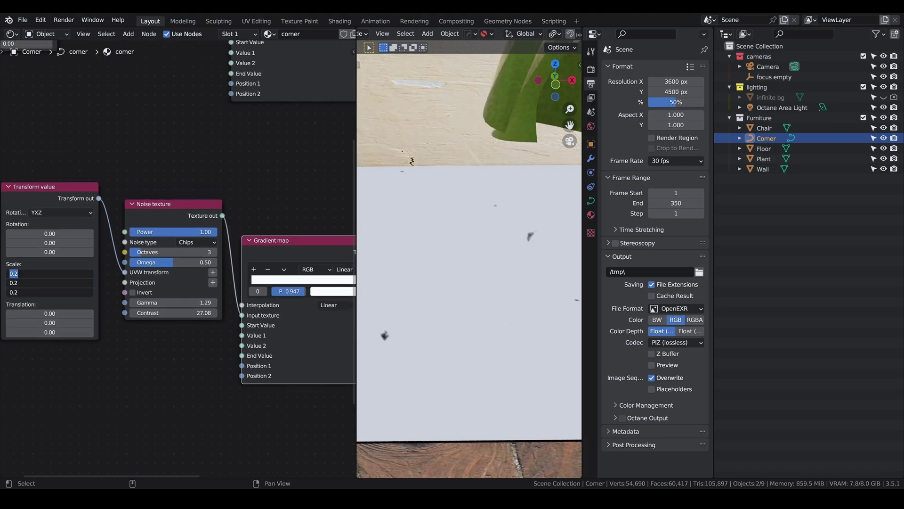
text(0.5)
key(Return)
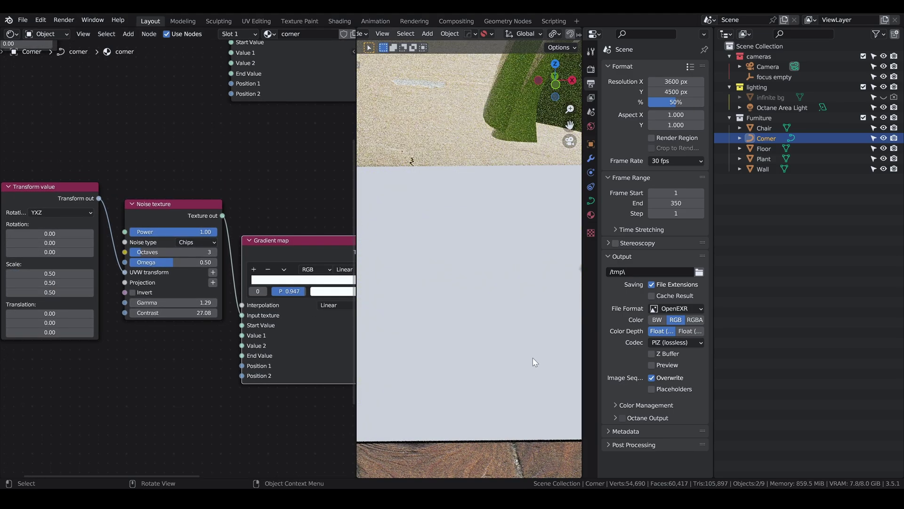
drag(49, 274, 49, 292)
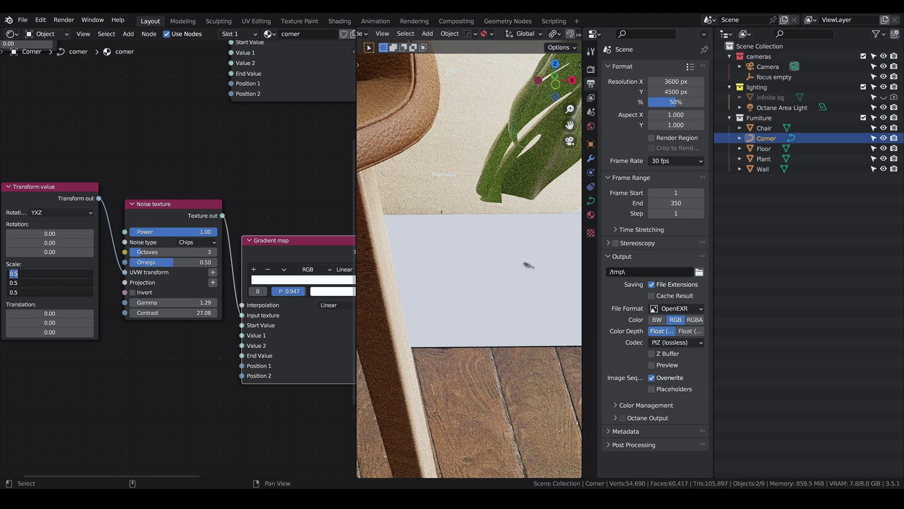
text(0.1)
key(Return)
drag(49, 273, 49, 292)
text(0.2)
key(Return)
middle_drag(273, 211, 99, 187)
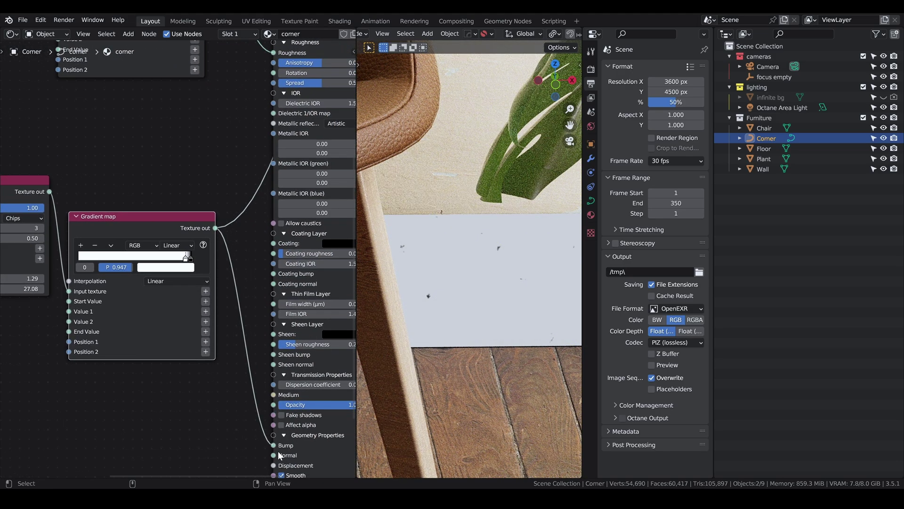
scroll(229, 440, down, 2)
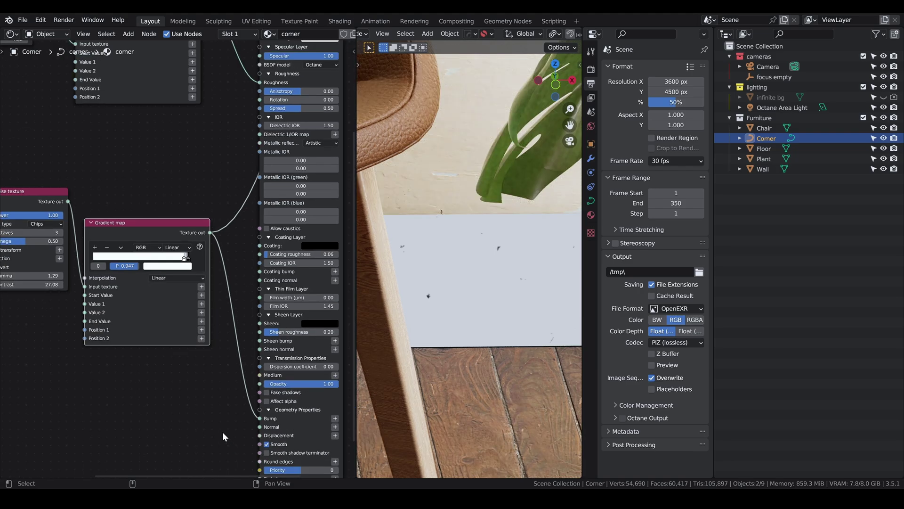
shift+scroll(222, 431, down, 3)
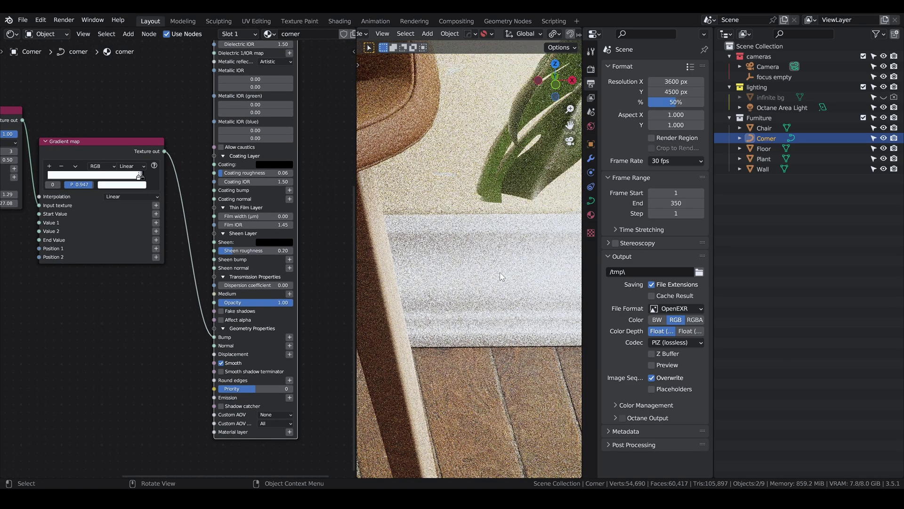
middle_drag(184, 171, 211, 162)
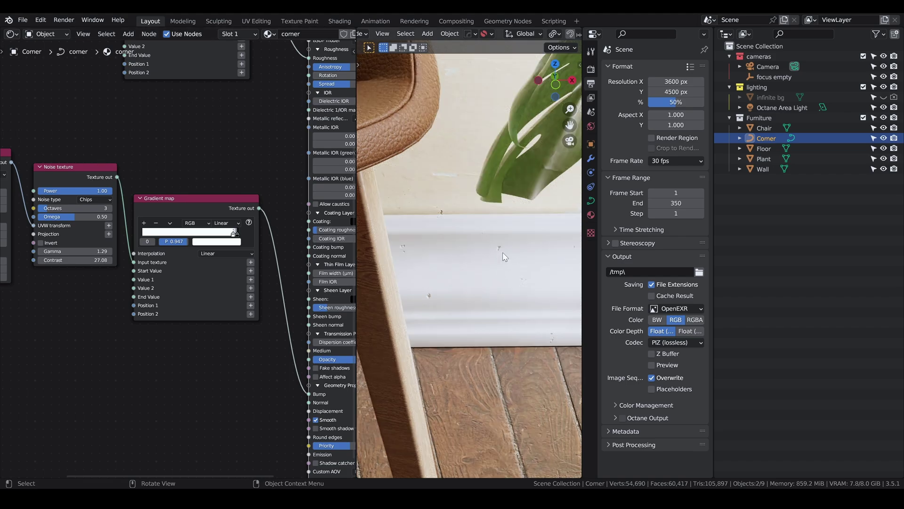
scroll(501, 259, down, 5)
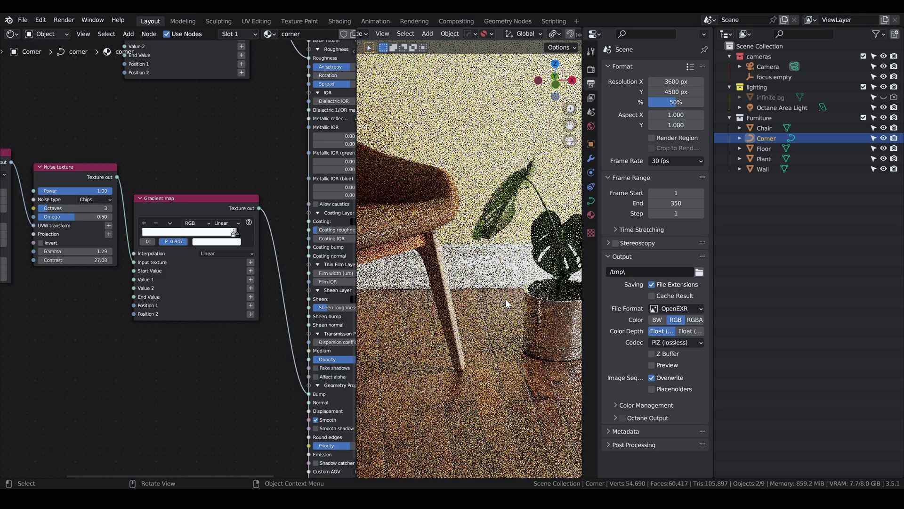
scroll(495, 315, up, 6)
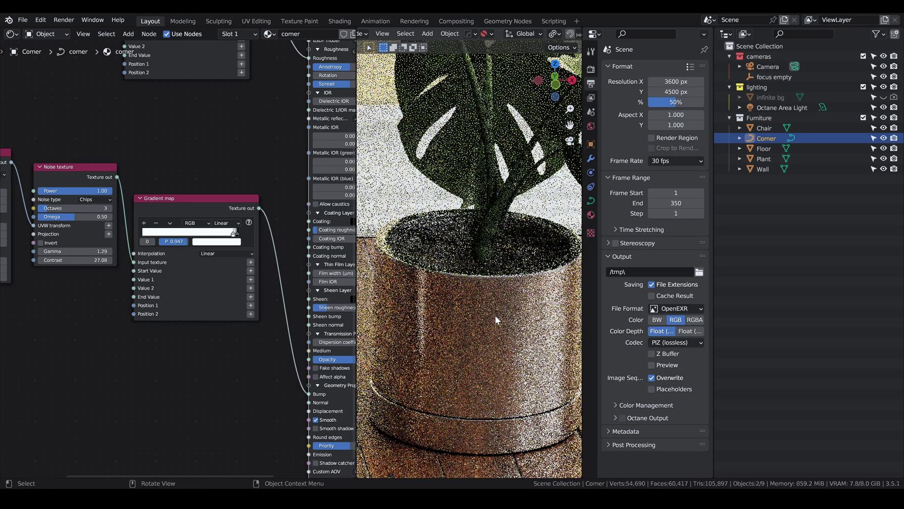
Select the Plant and preview its Noise texture output on the soil.
click(464, 305)
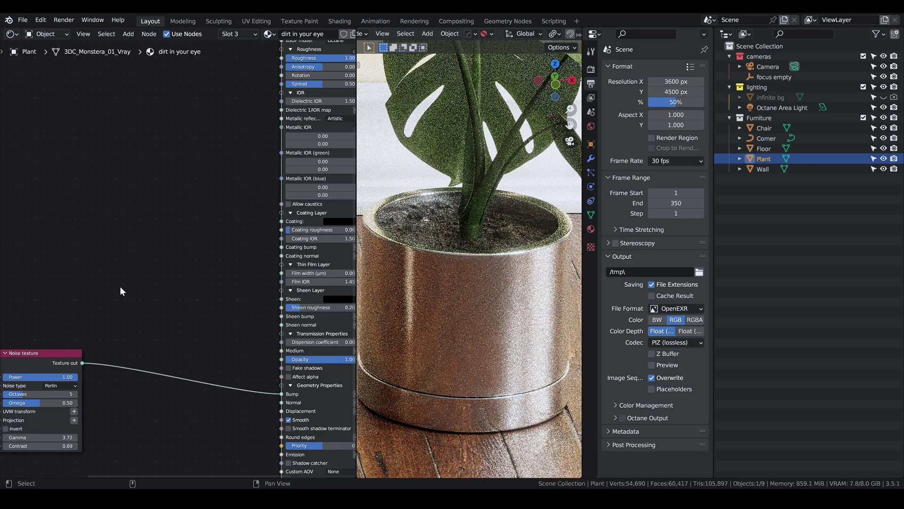
middle_drag(120, 286, 240, 150)
scroll(188, 230, up, 2)
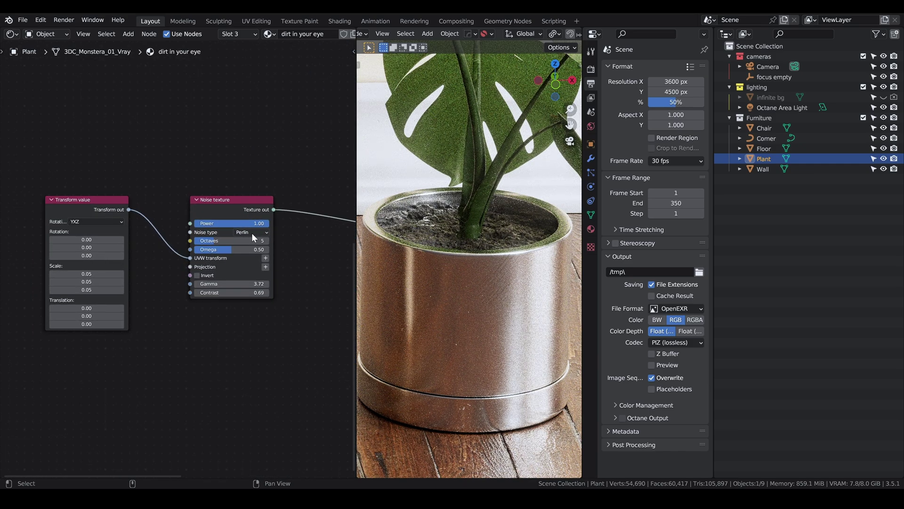
ctrl+shift+click(236, 199)
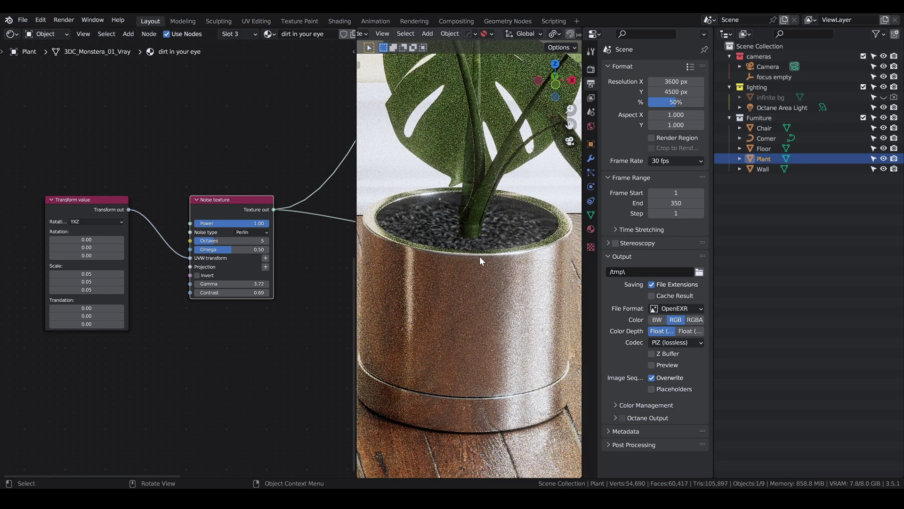
click(591, 228)
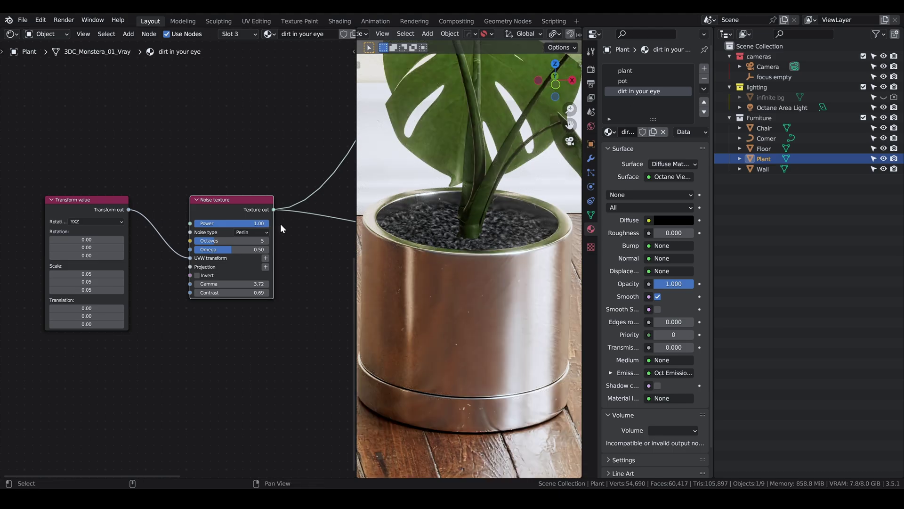
Remove the preview, cut the old Noise link, and wire the Noise texture into the Universal material's Bump.
middle_drag(280, 224, 234, 241)
scroll(268, 244, down, 2)
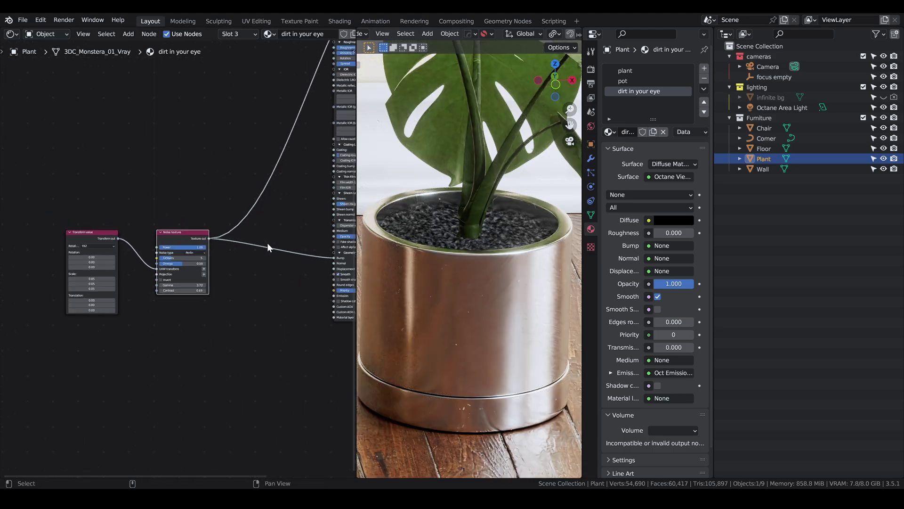
middle_drag(235, 146, 137, 294)
ctrl+shift+click(247, 124)
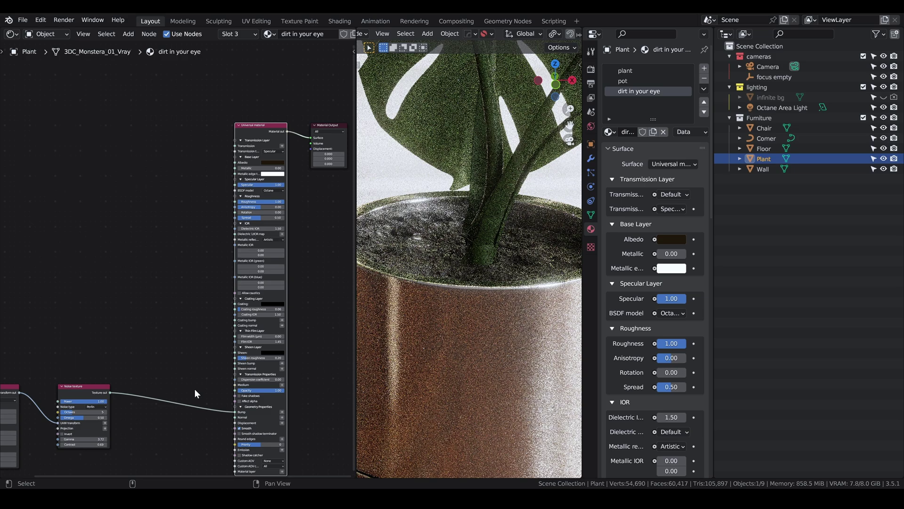
ctrl+right_drag(191, 378, 192, 420)
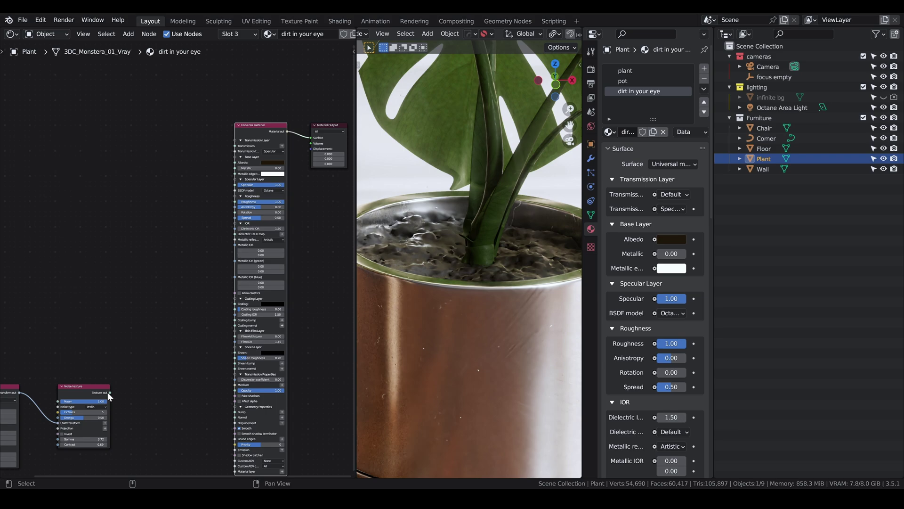
drag(109, 391, 120, 392)
drag(178, 428, 233, 411)
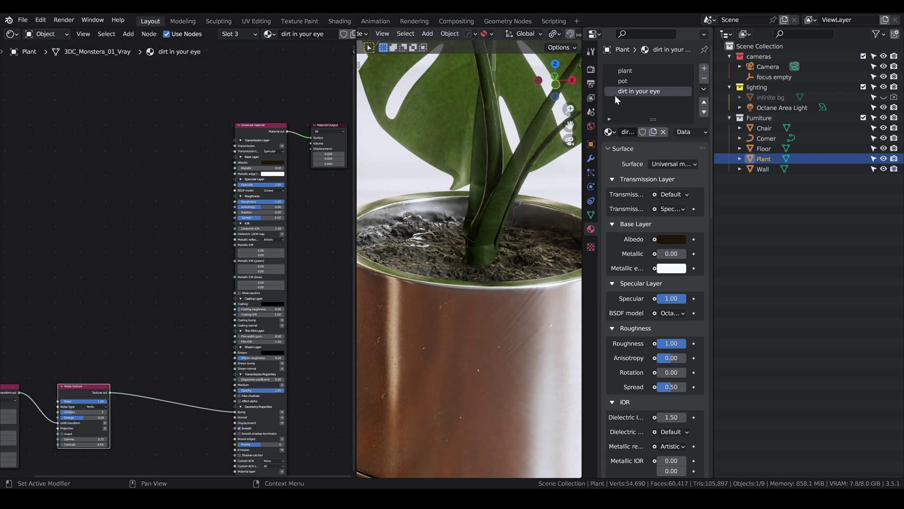
Show the pot material and preview its upper and lower roughness gradient maps.
click(624, 82)
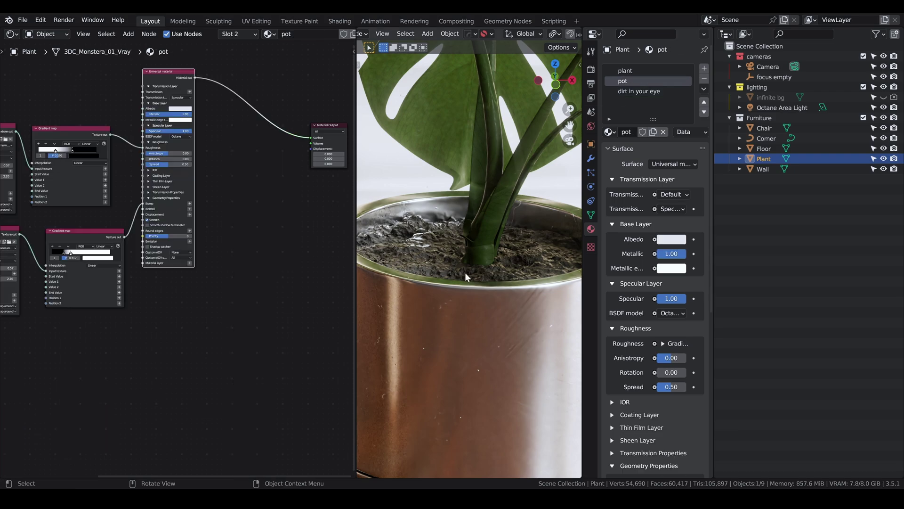
middle_drag(162, 289, 240, 359)
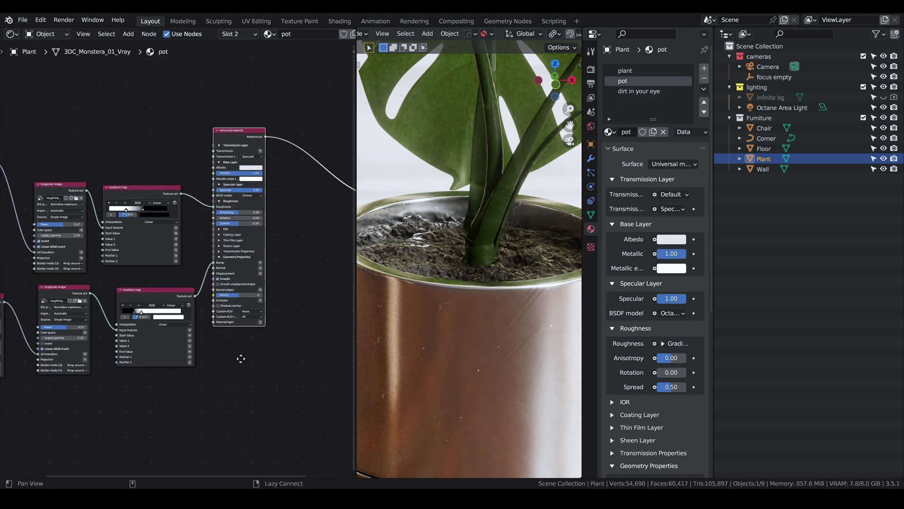
middle_drag(129, 238, 181, 202)
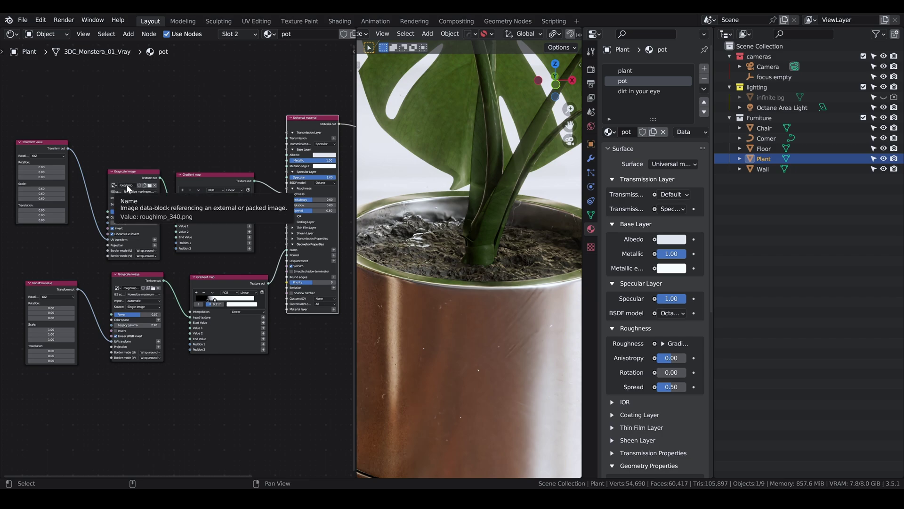
scroll(261, 272, up, 3)
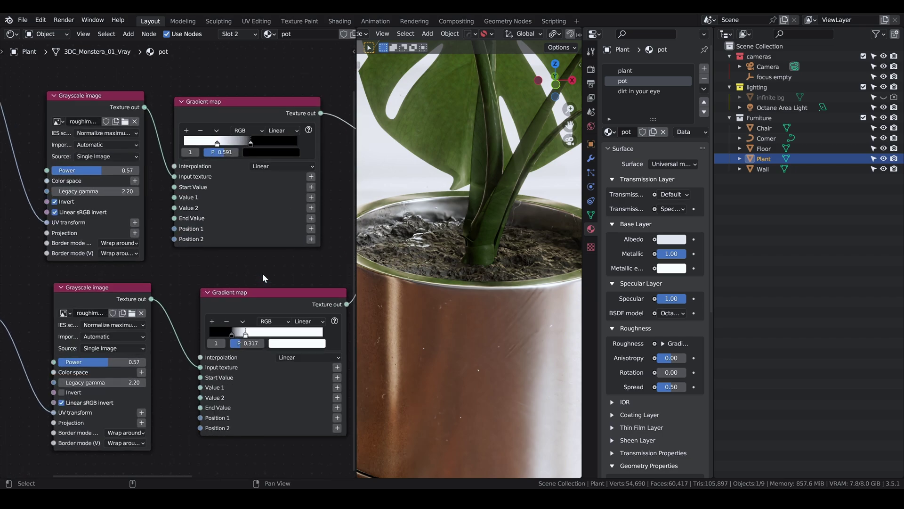
ctrl+shift+click(250, 101)
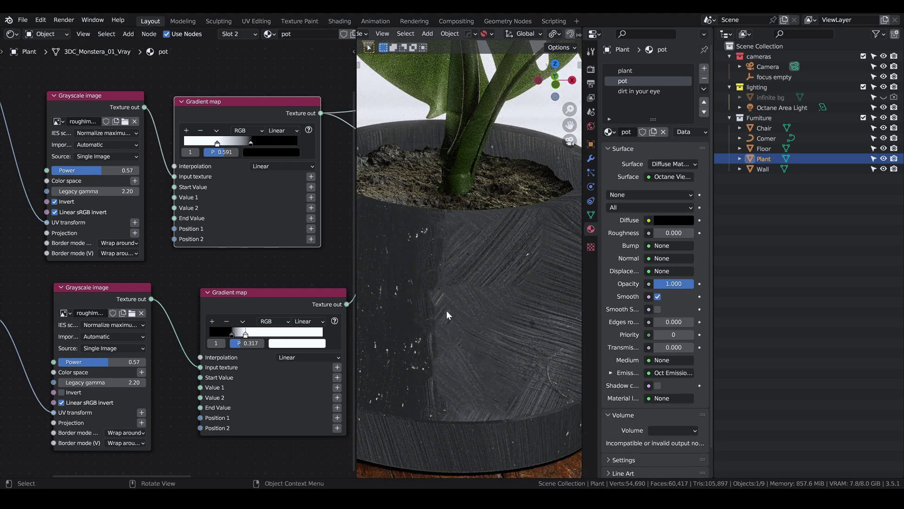
ctrl+shift+click(219, 294)
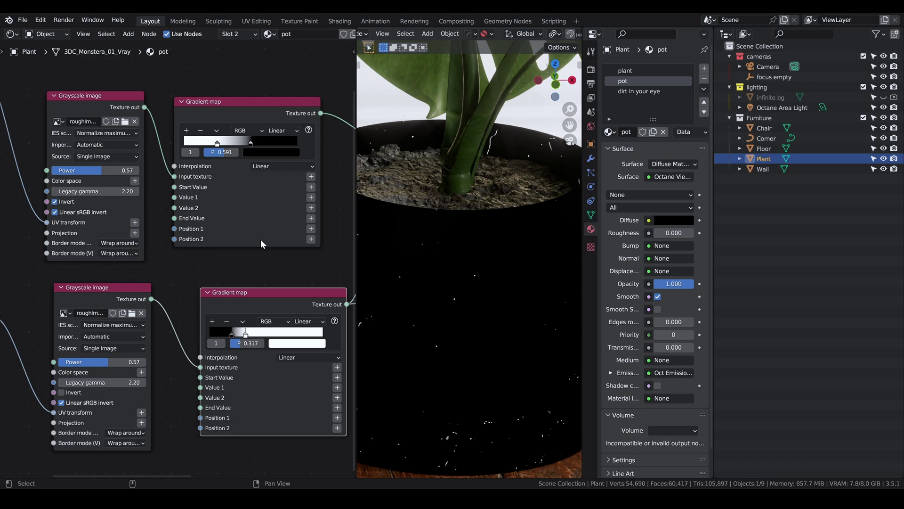
Reconnect the metallic Universal material to the pot's Material Output.
alt+drag(261, 166, 183, 247)
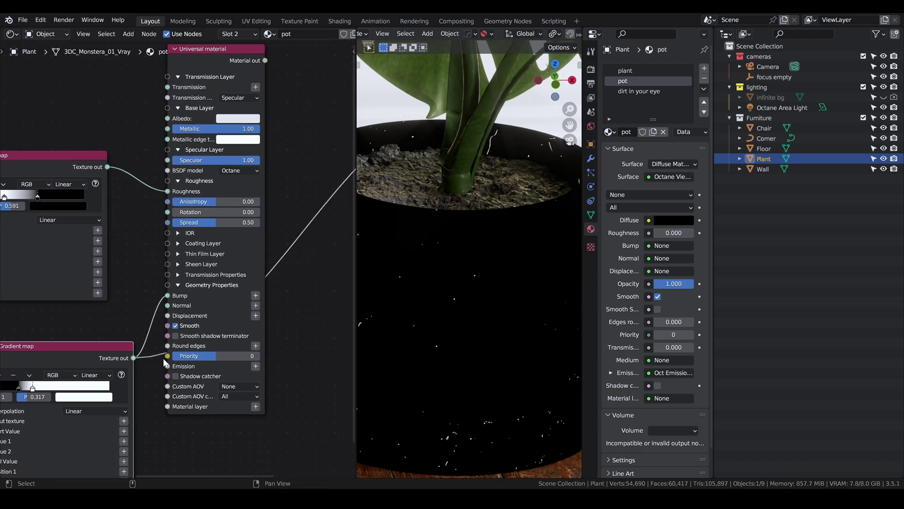
alt+drag(270, 231, 263, 267)
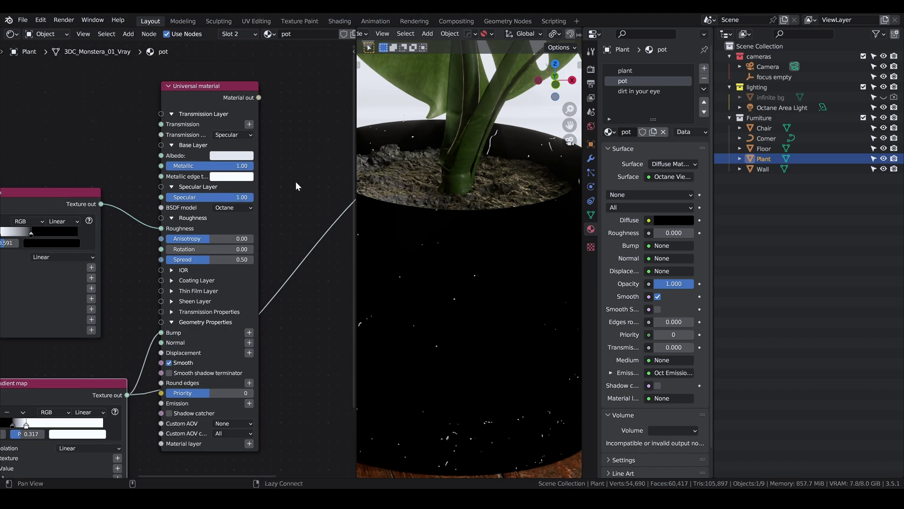
ctrl+shift+click(193, 87)
scroll(485, 318, up, 3)
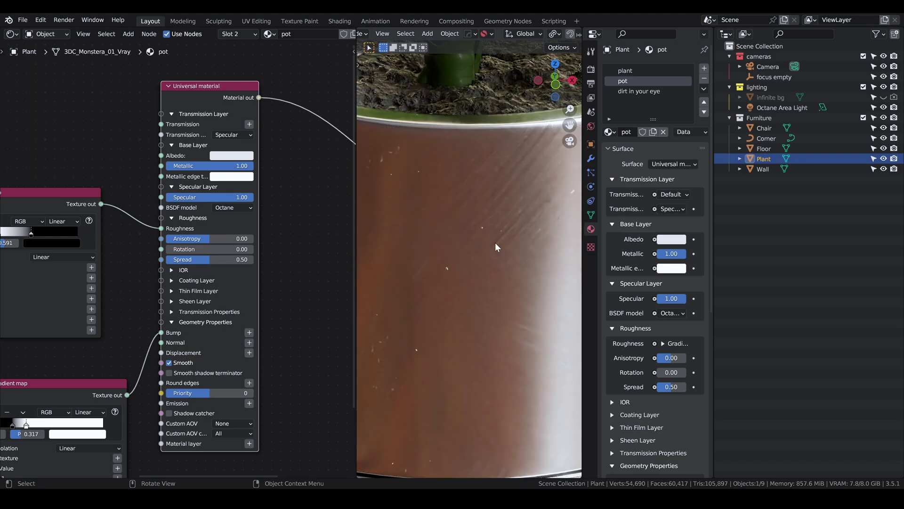
Switch to the plant's material and move the Mix material node up and right.
click(626, 69)
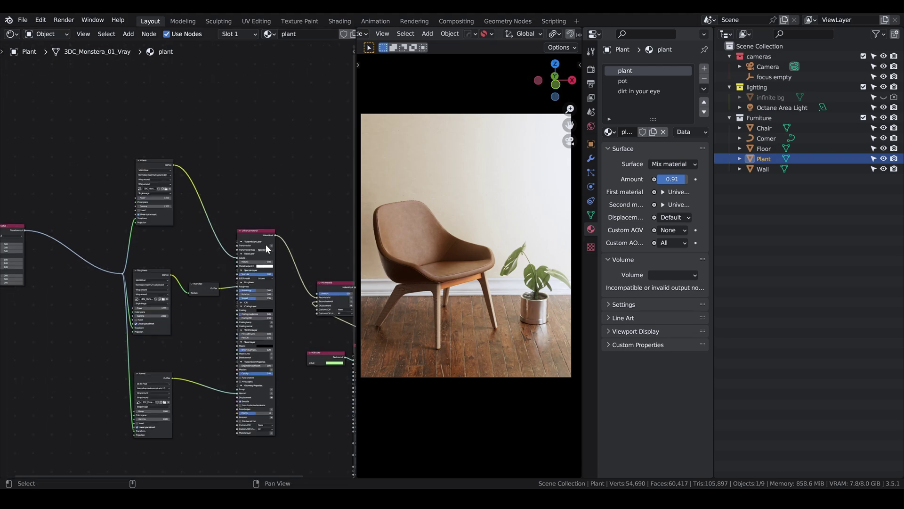
middle_drag(266, 244, 155, 141)
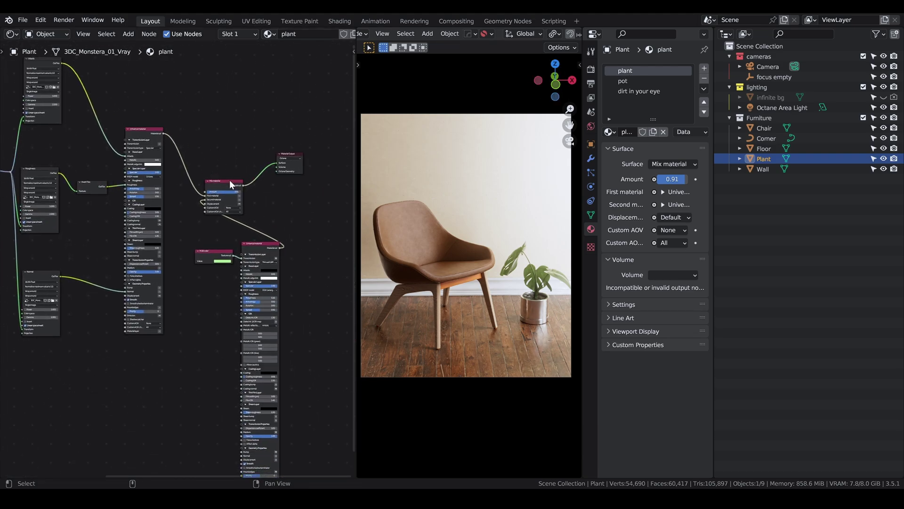
scroll(230, 180, up, 2)
drag(230, 141, 239, 136)
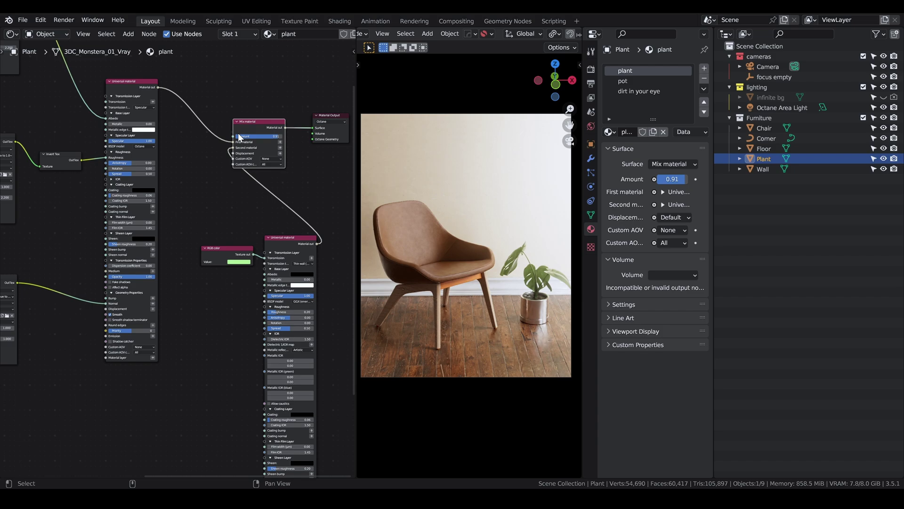
middle_drag(238, 136, 280, 177)
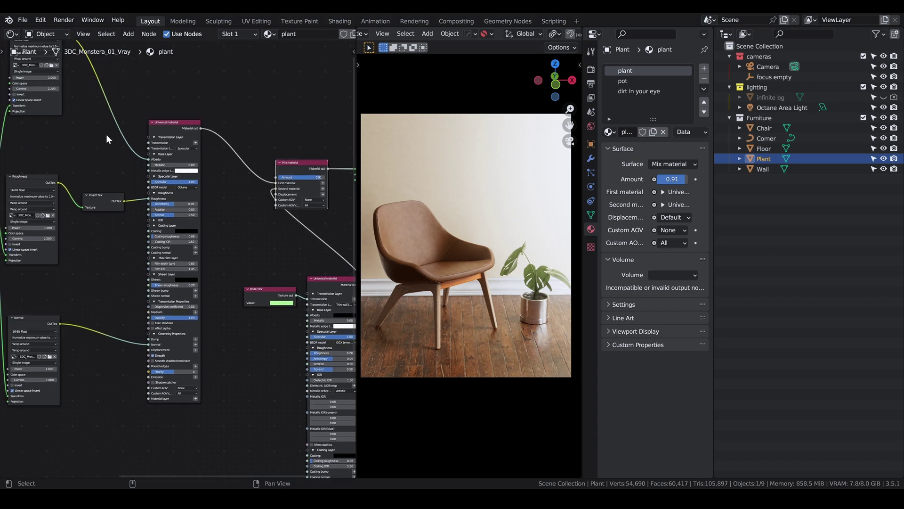
Zoom in on the Mix material node and switch to the camera view of the potted plant.
middle_drag(309, 262, 264, 234)
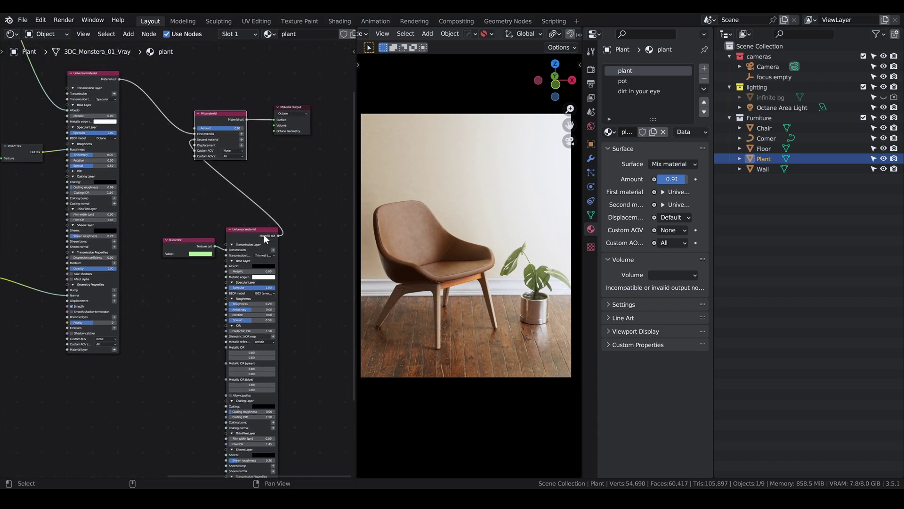
scroll(276, 230, up, 2)
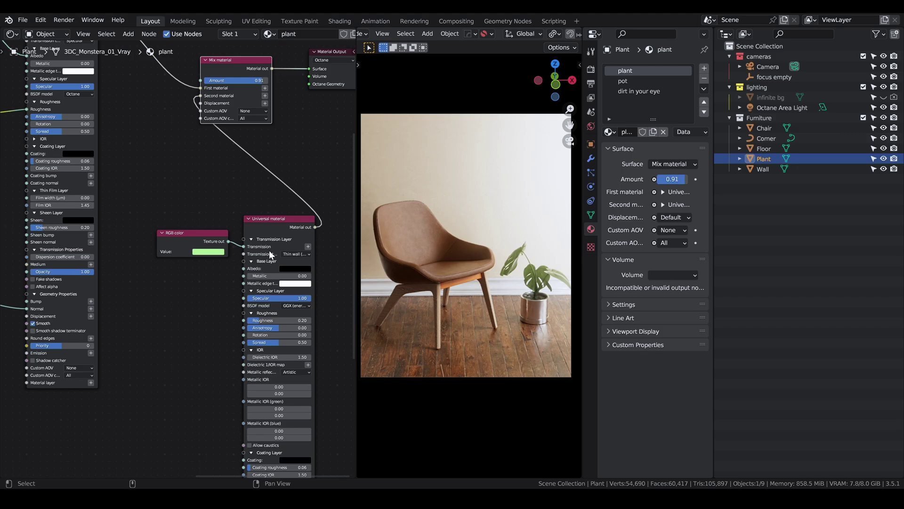
middle_drag(232, 176, 235, 226)
scroll(264, 246, up, 2)
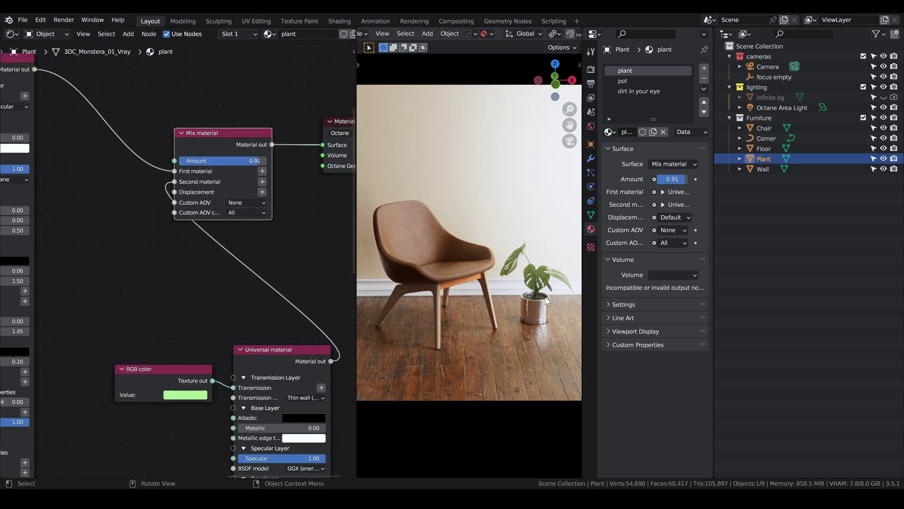
scroll(542, 285, up, 3)
key(KP_0)
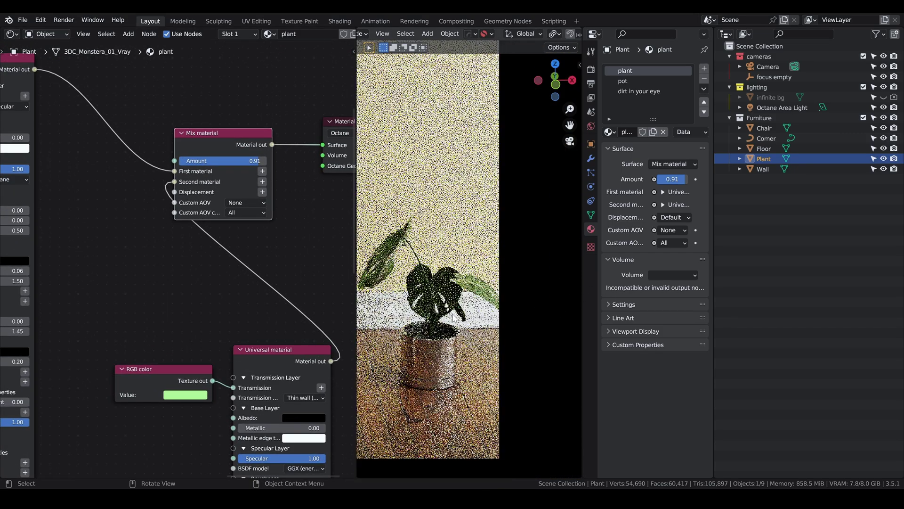
scroll(450, 315, up, 5)
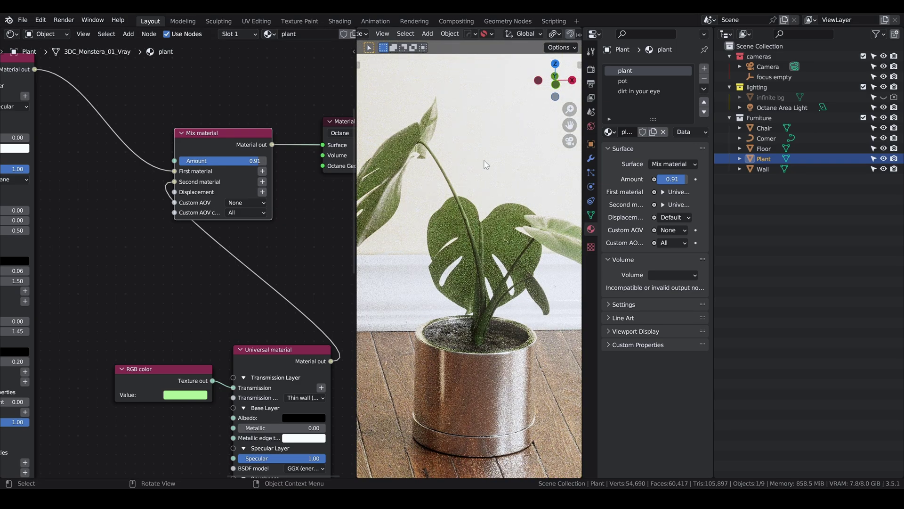
Briefly view the Octane postprocess settings in the sidebar, then hide them again.
key(n)
click(407, 75)
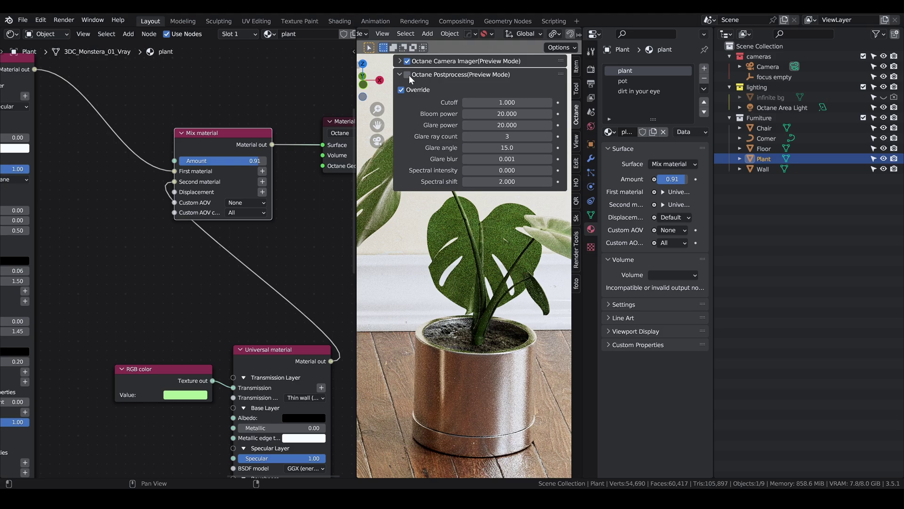
key(n)
Try the leaf Mix Amount at 0.33 and 1, then settle at about 0.82.
drag(255, 161, 181, 160)
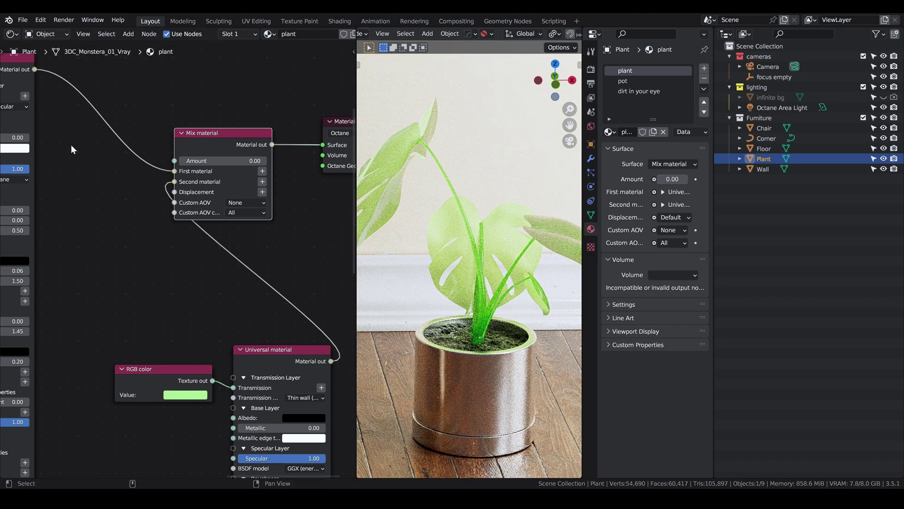
click(193, 160)
text(1)
key(Return)
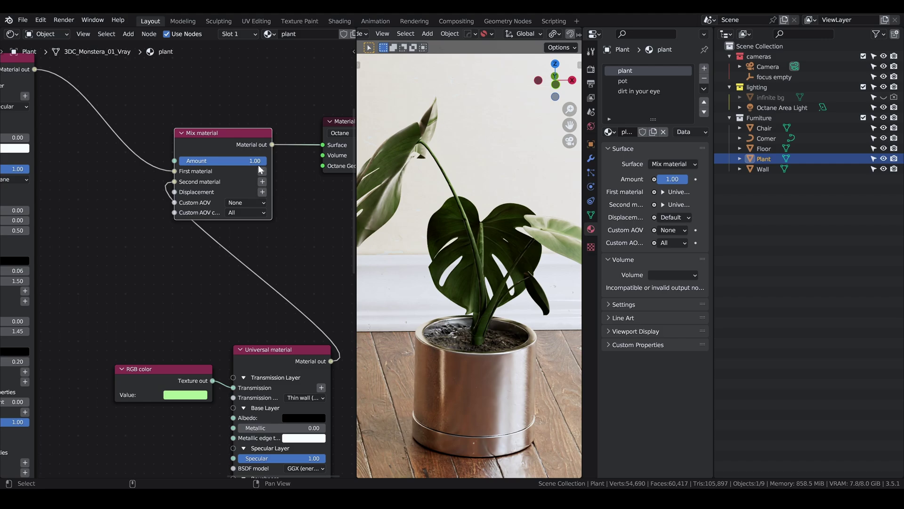
drag(262, 161, 250, 160)
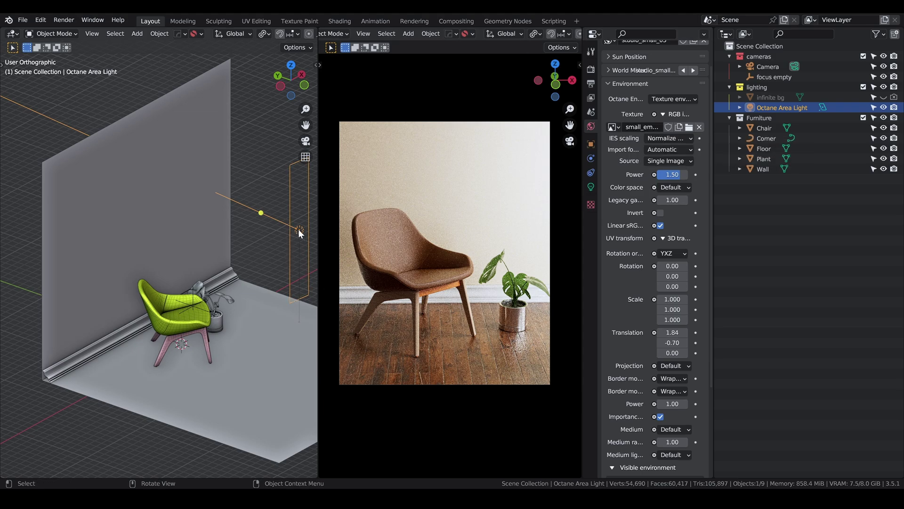
Move the Octane area light up and back, then show the render's Octane postprocess settings.
mouse_move(298, 231)
mouse_down()
mouse_move(266, 127)
mouse_move(257, 49)
mouse_move(263, 156)
mouse_move(250, 238)
mouse_move(299, 230)
mouse_up()
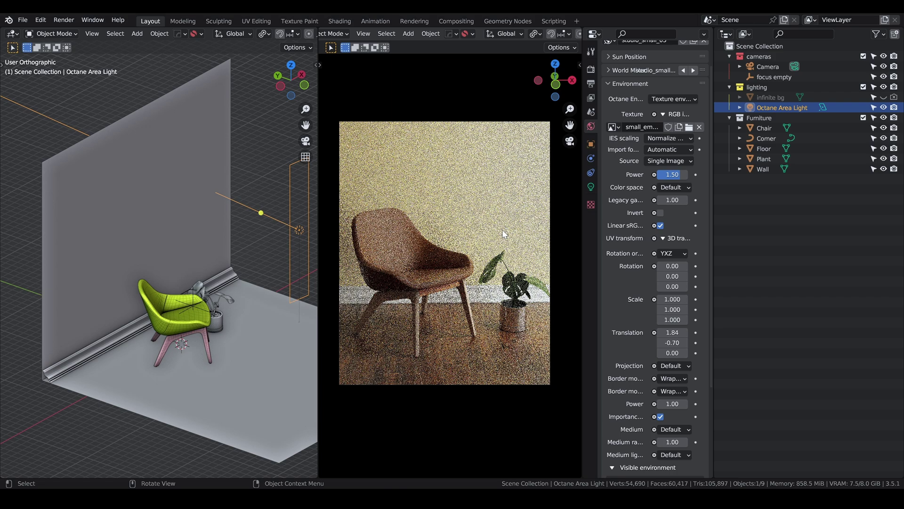
key(n)
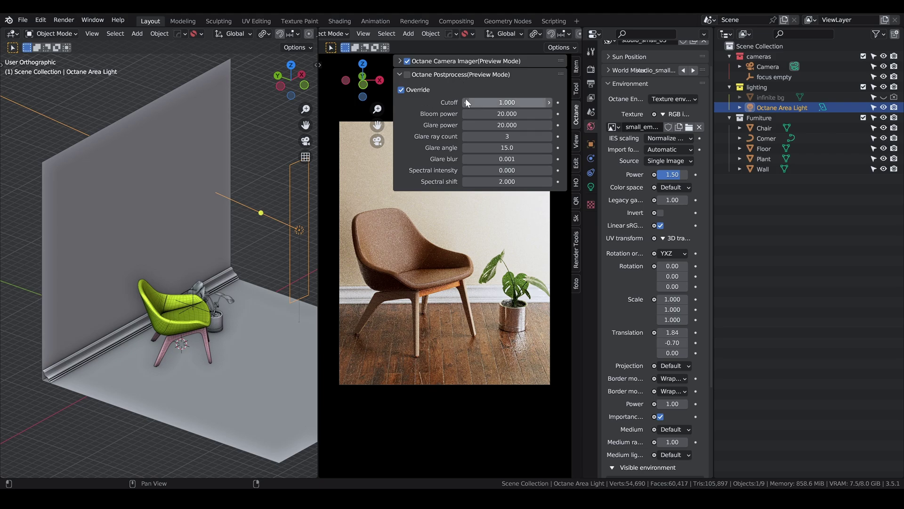
Enable Octane postprocessing and set Bloom power and Glare power to 30.
click(407, 75)
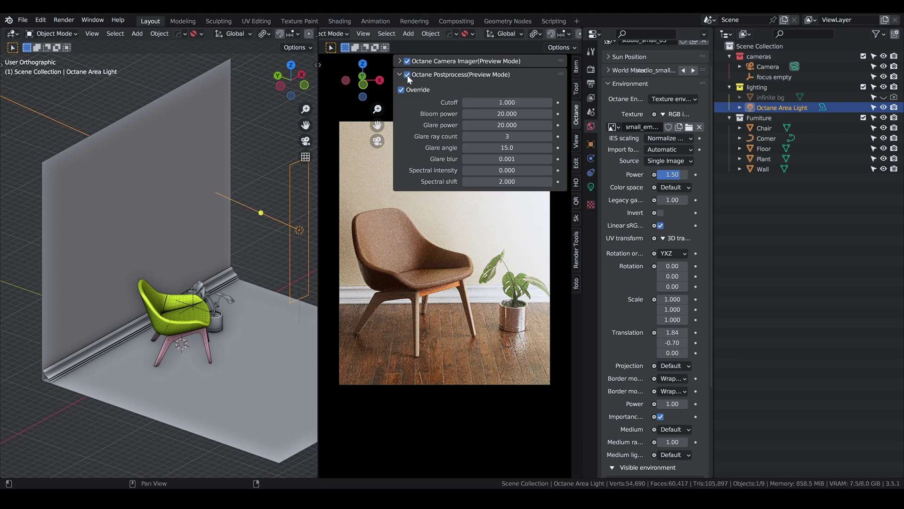
click(502, 113)
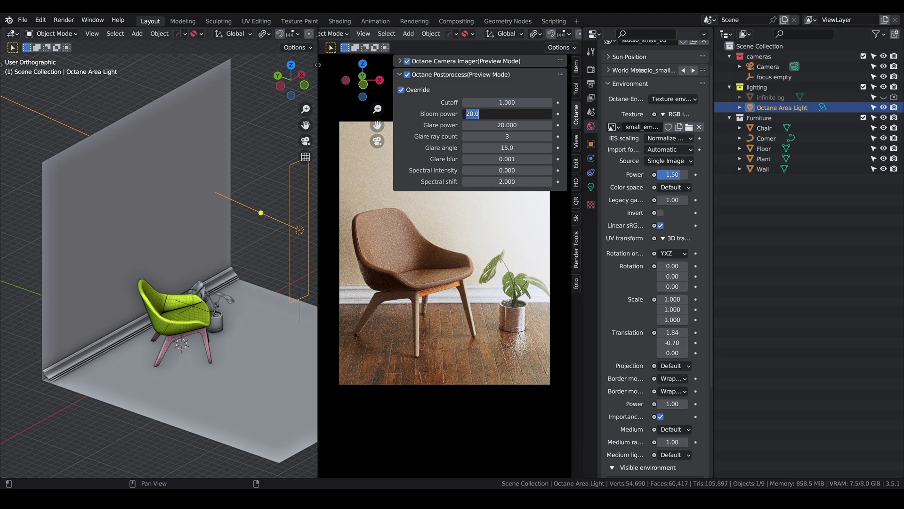
text(30)
key(Return)
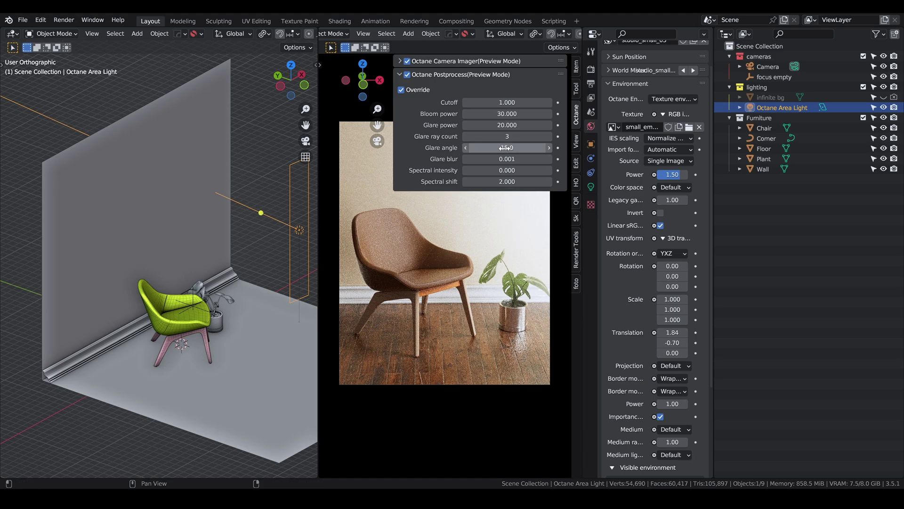
click(502, 125)
text(30)
key(Return)
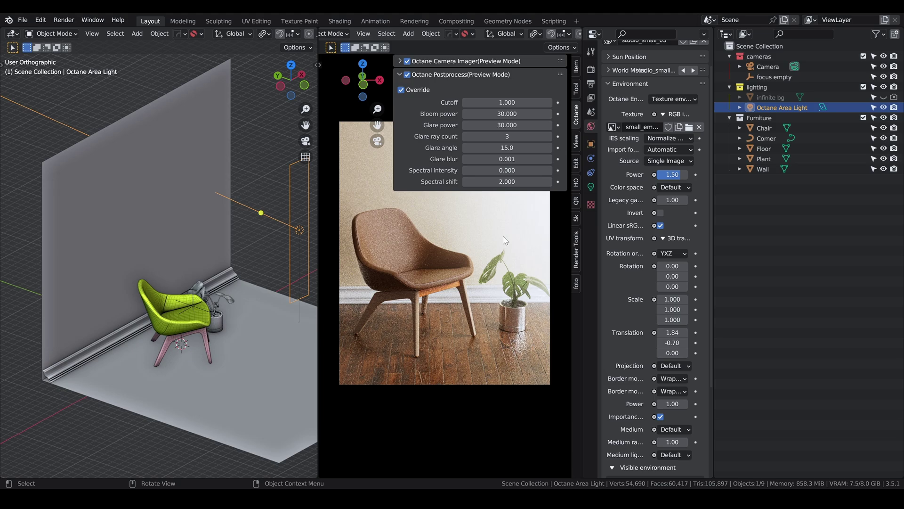
Re-enter 30 for bloom and glare power, and drag the glare Cutoff to 1.0.
drag(493, 102, 522, 181)
click(485, 113)
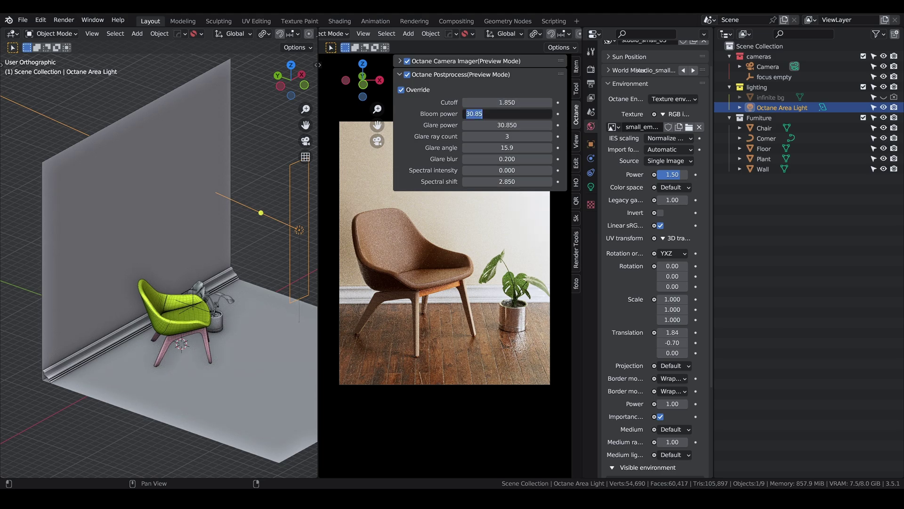
text(30)
key(Tab)
text(30)
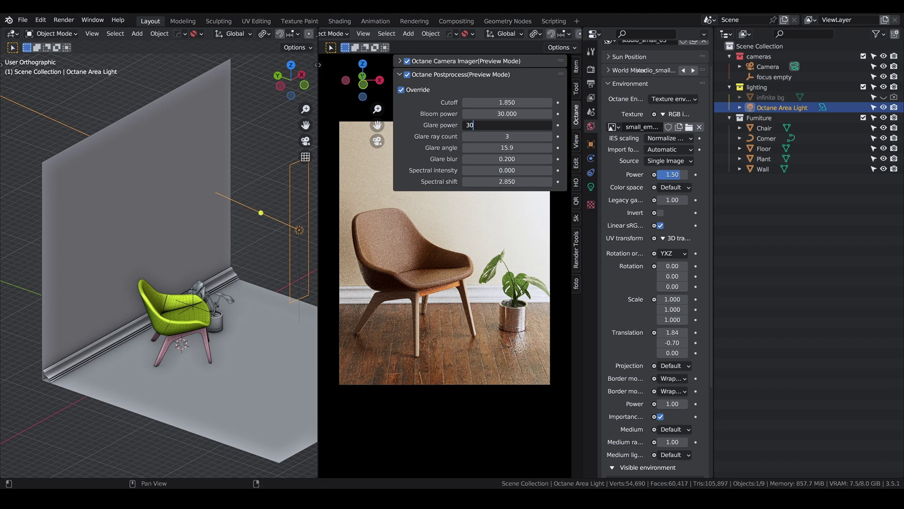
key(Return)
drag(492, 103, 542, 102)
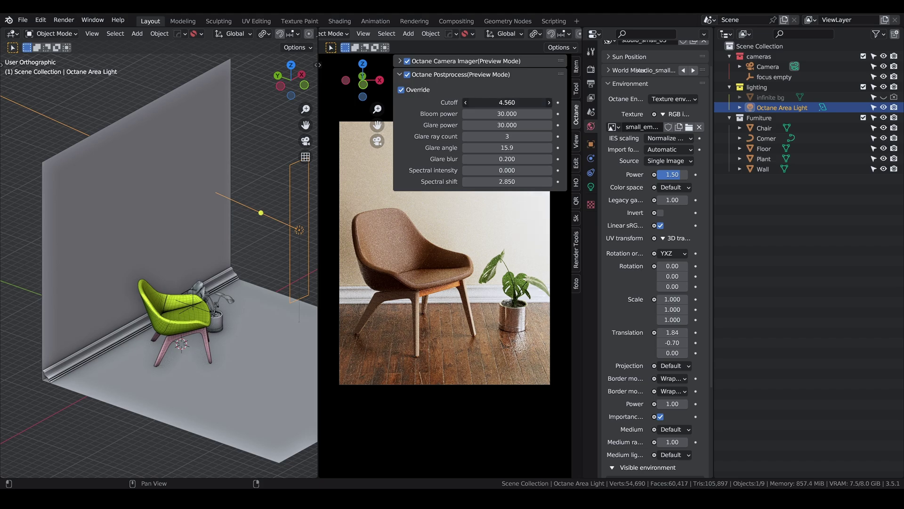
mouse_move(507, 102)
mouse_down()
mouse_move(457, 102)
mouse_move(509, 101)
mouse_up()
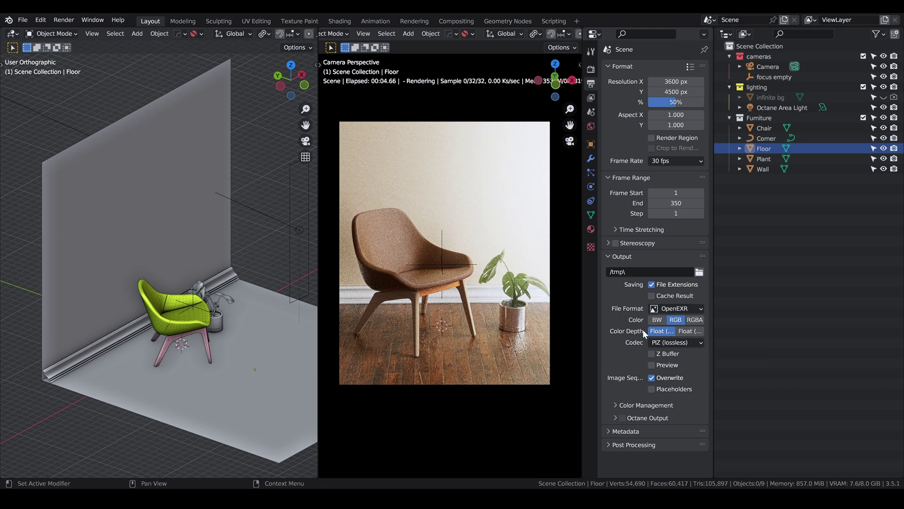
Widen the Properties editor and set the EXR output Color Depth to Float (Half).
drag(582, 324, 522, 325)
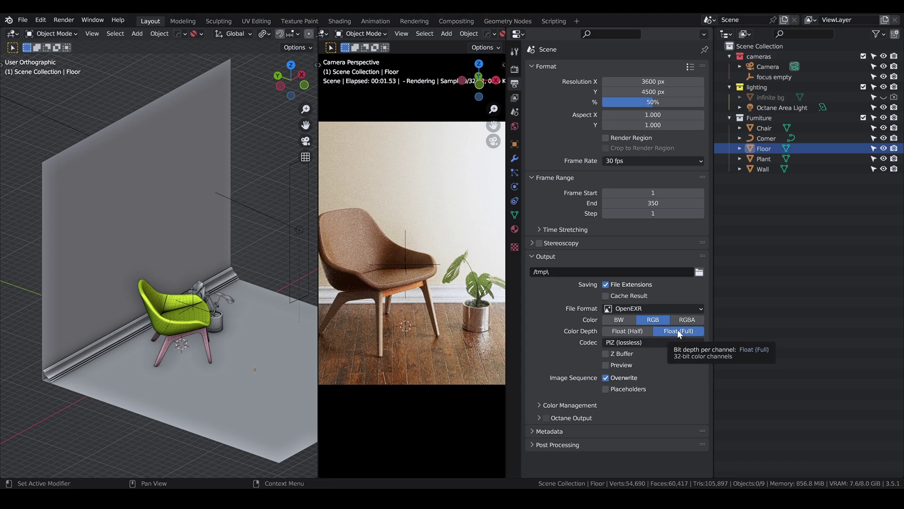
click(627, 331)
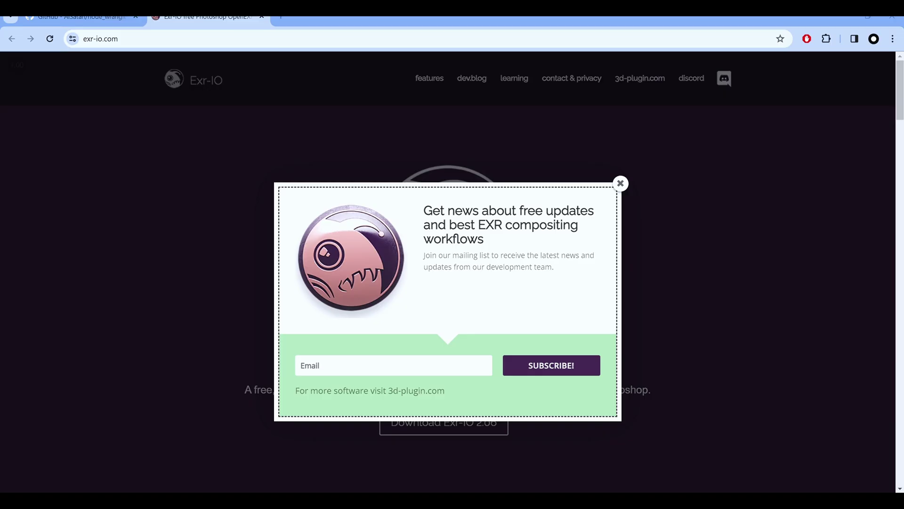
Close the newsletter subscribe popup on the exr-io.com site.
click(360, 142)
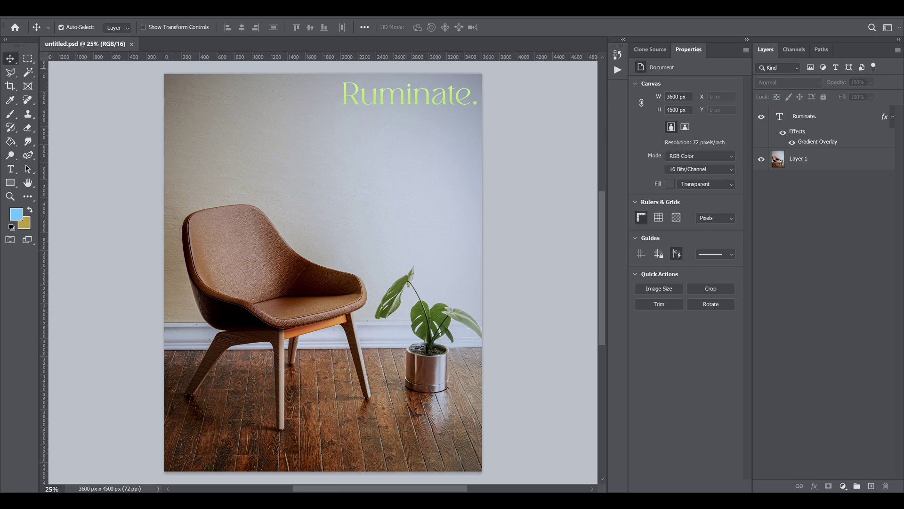
Drag the EXR render into Photoshop and accept the Exr-IO import options.
drag(174, 65, 275, 96)
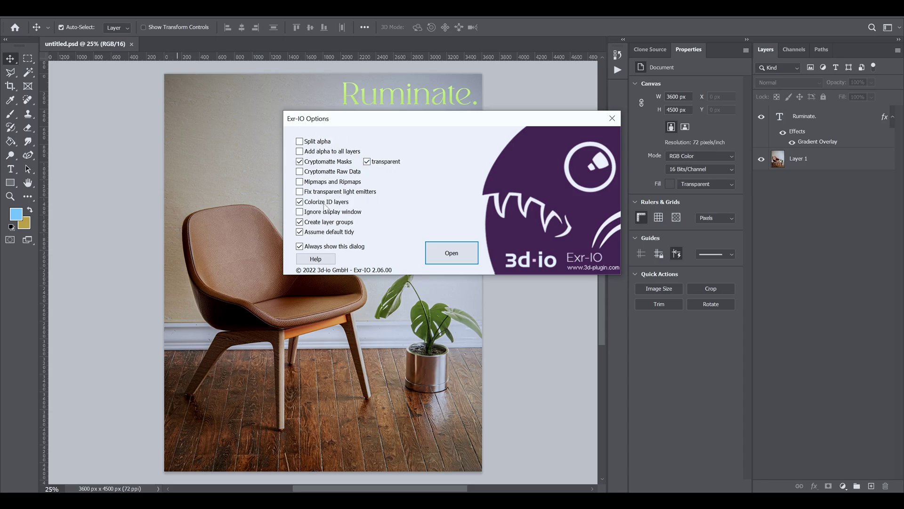
click(449, 252)
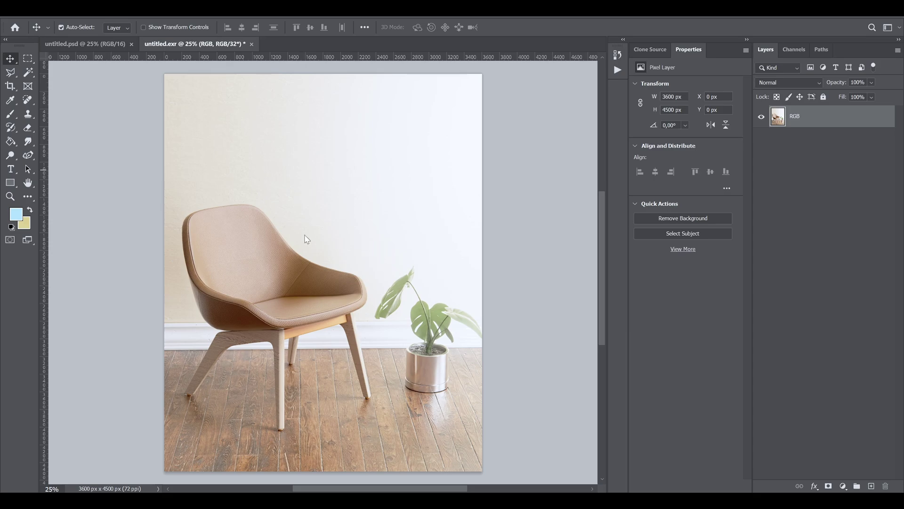
Add an Exposure adjustment layer with Gamma Correction 0,4545.
click(843, 486)
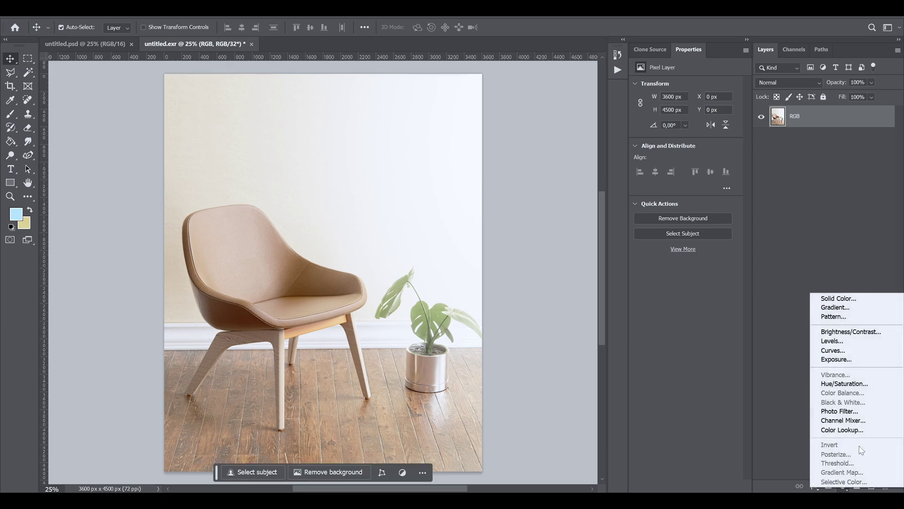
click(833, 360)
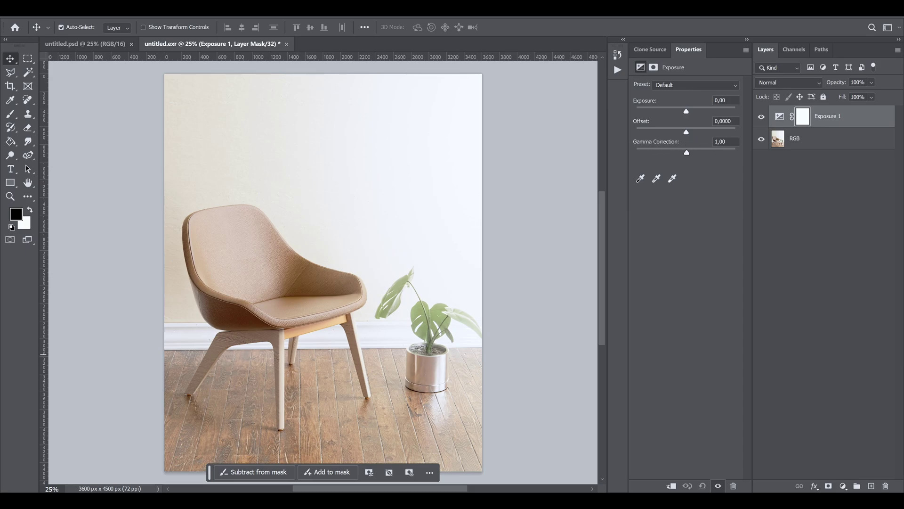
click(725, 141)
text(0,45)
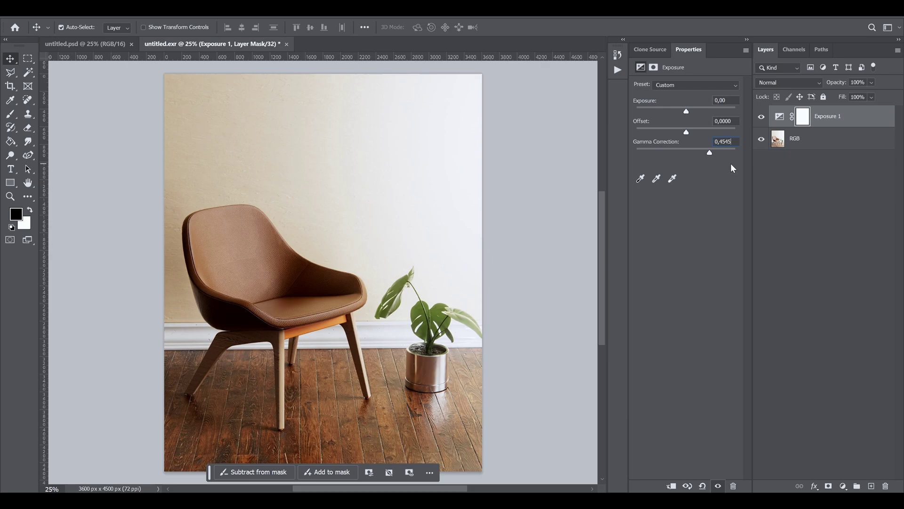
text(45)
click(771, 190)
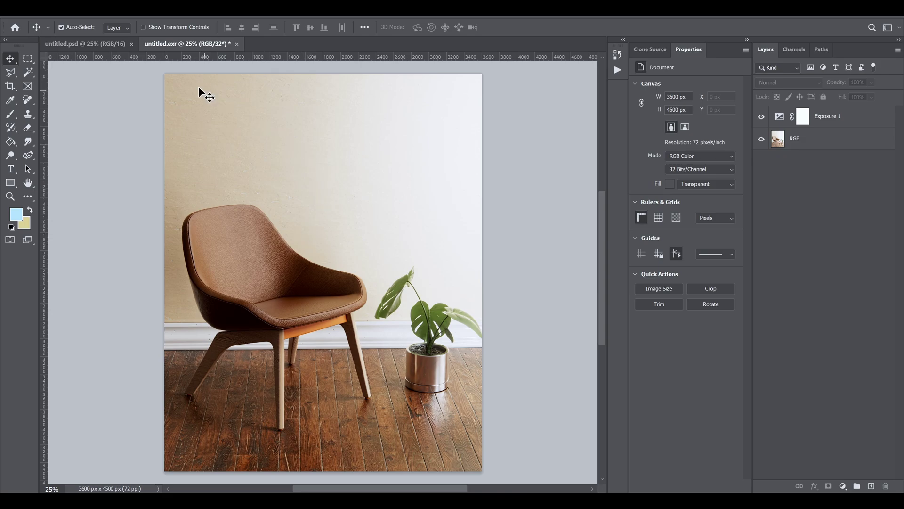
Convert the document to 16 Bits/Channel, merging the layers.
click(81, 13)
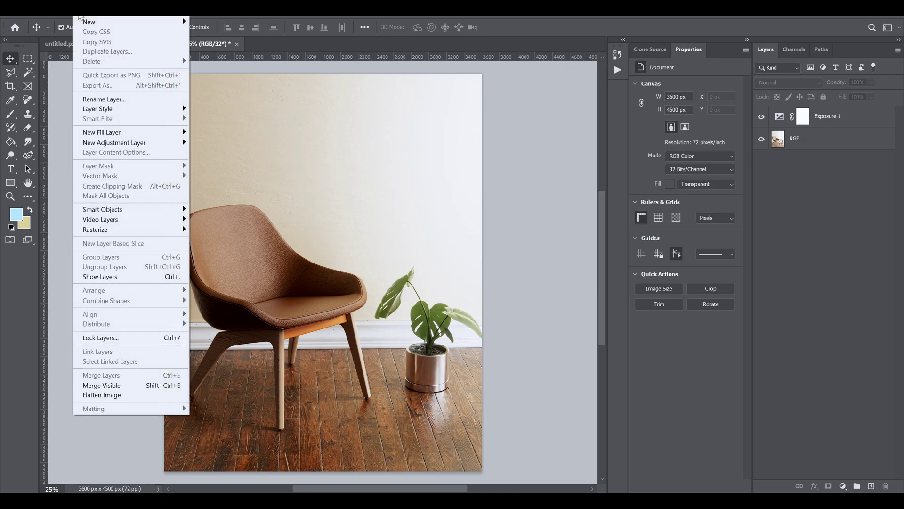
mouse_move(58, 14)
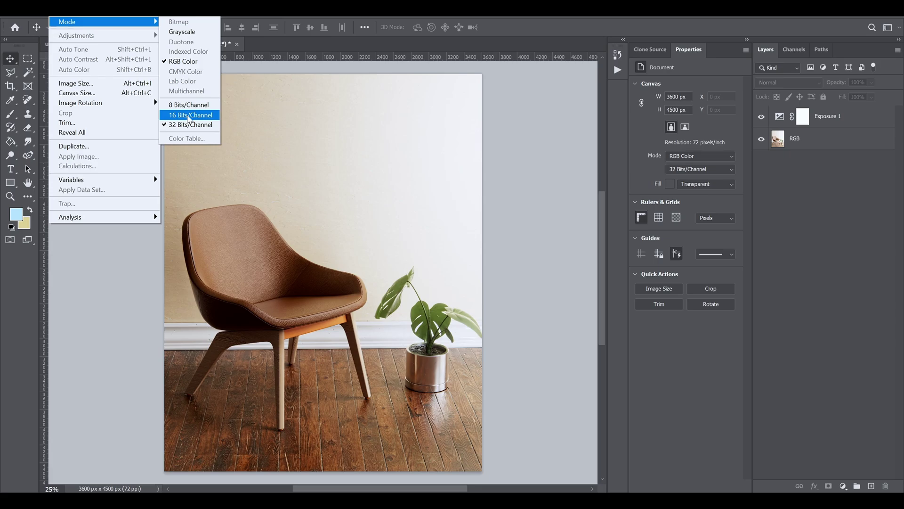
click(189, 115)
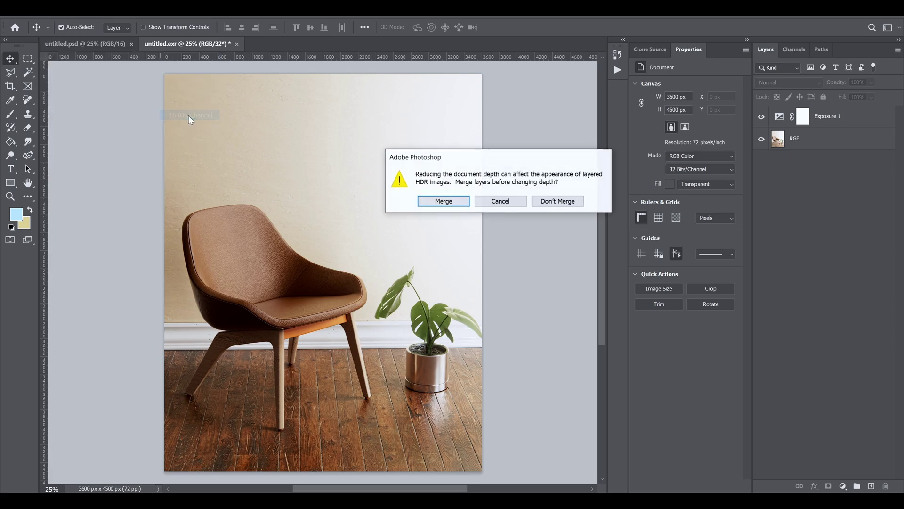
click(443, 200)
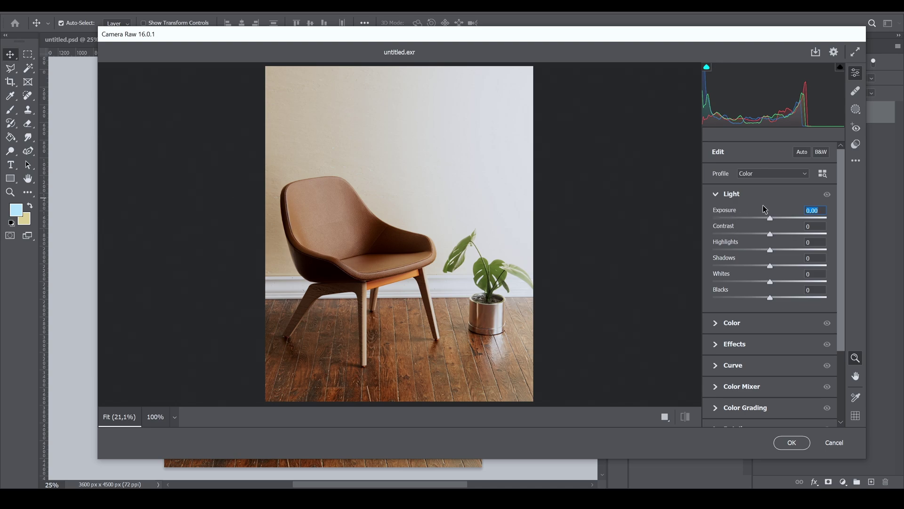
Toggle Camera Raw Auto on and off, then auto-set only Exposure.
click(802, 152)
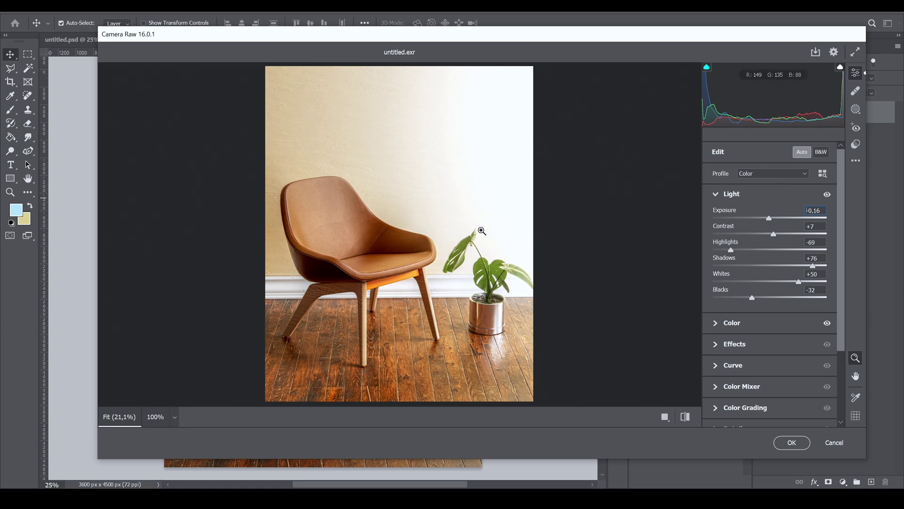
click(802, 153)
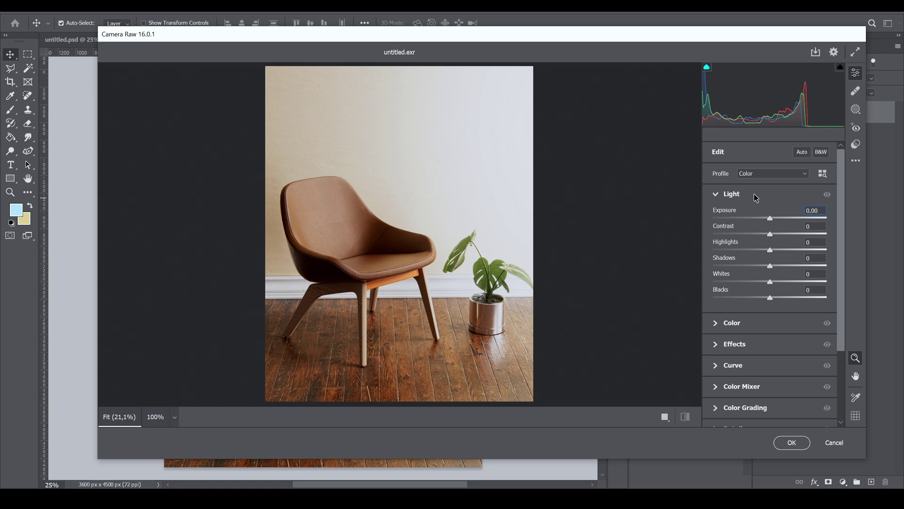
key(shift)
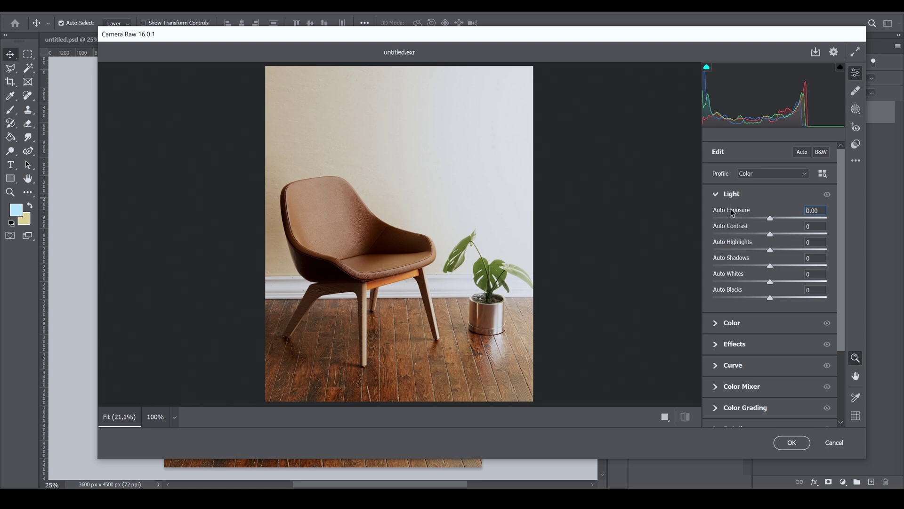
shift+double_click(730, 211)
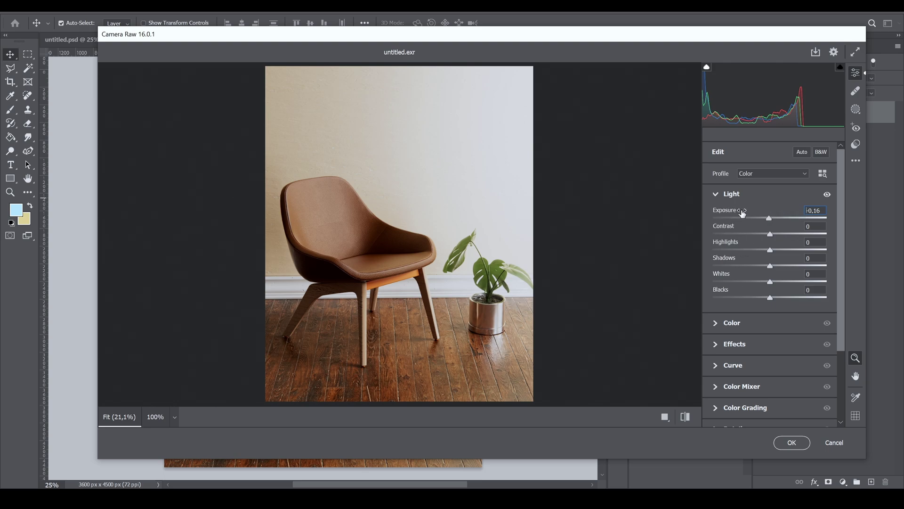
Brighten Exposure to about +0,45, reset it to zero, and raise Contrast to +11.
drag(769, 218, 769, 218)
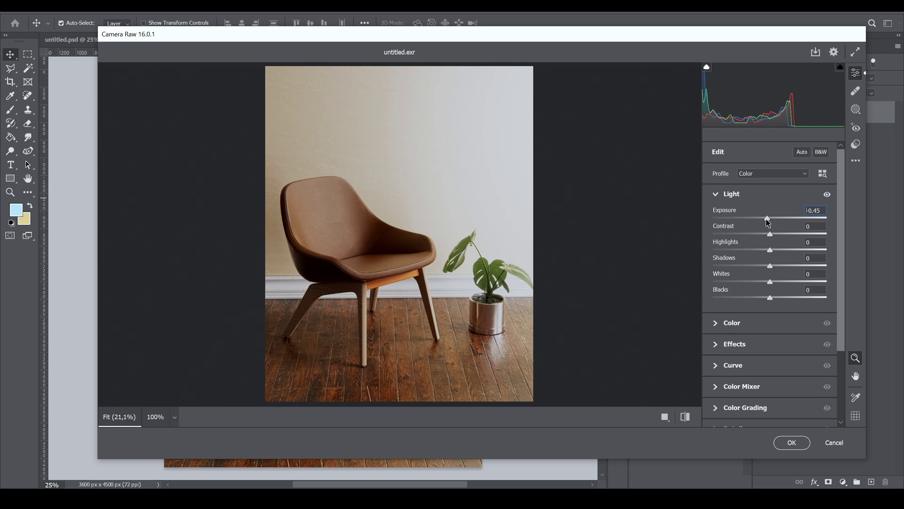
key(alt)
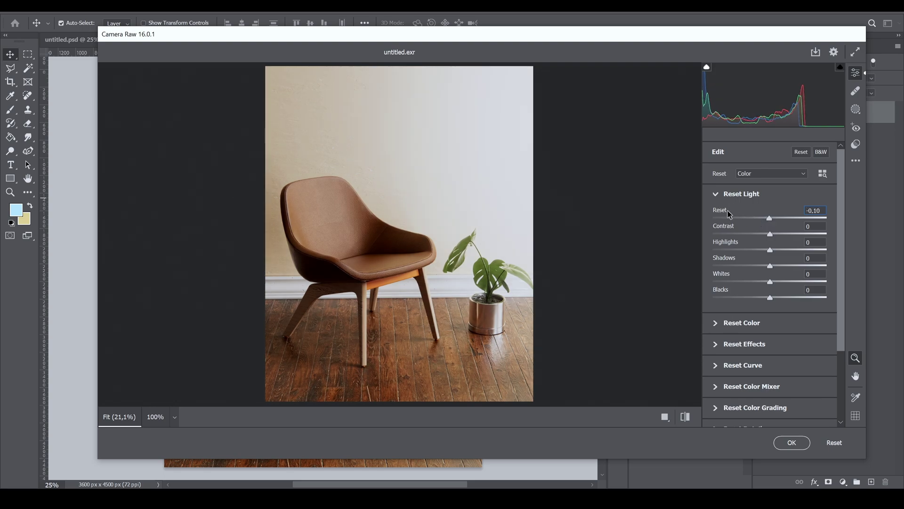
alt+click(725, 212)
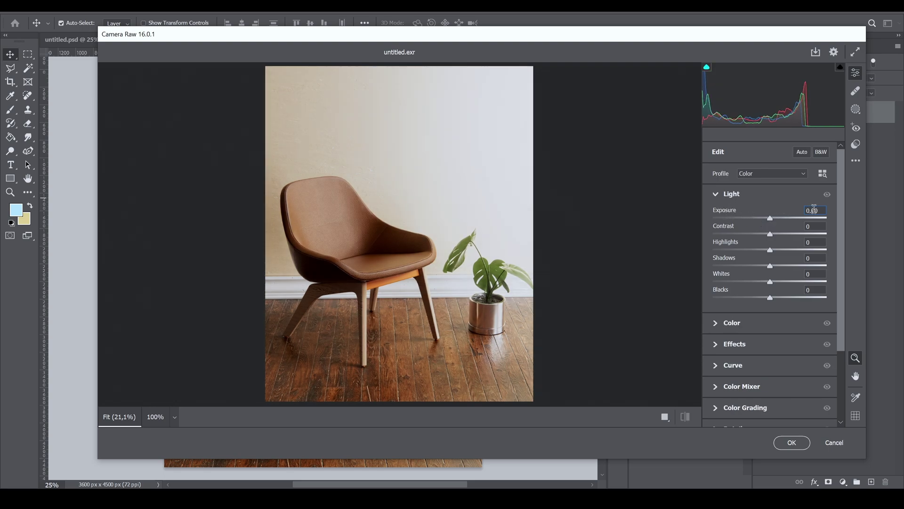
key(shift)
key(shift)
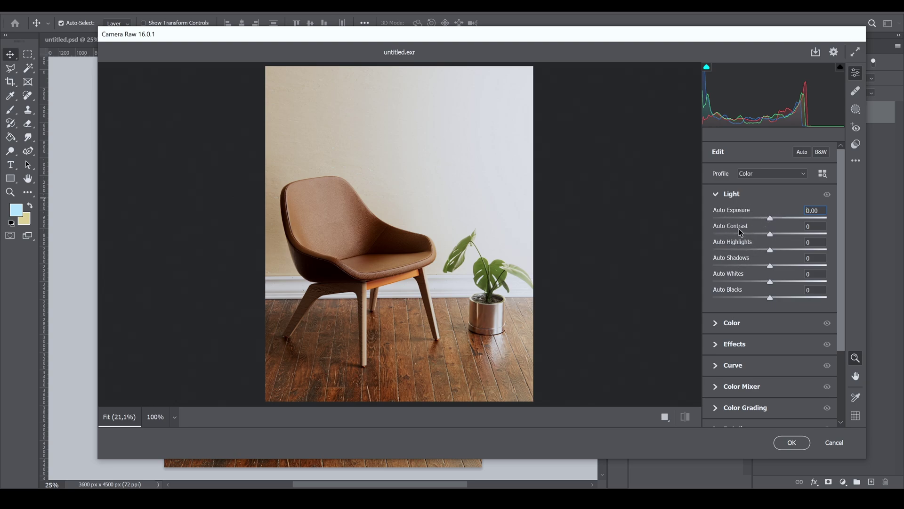
drag(770, 234, 778, 218)
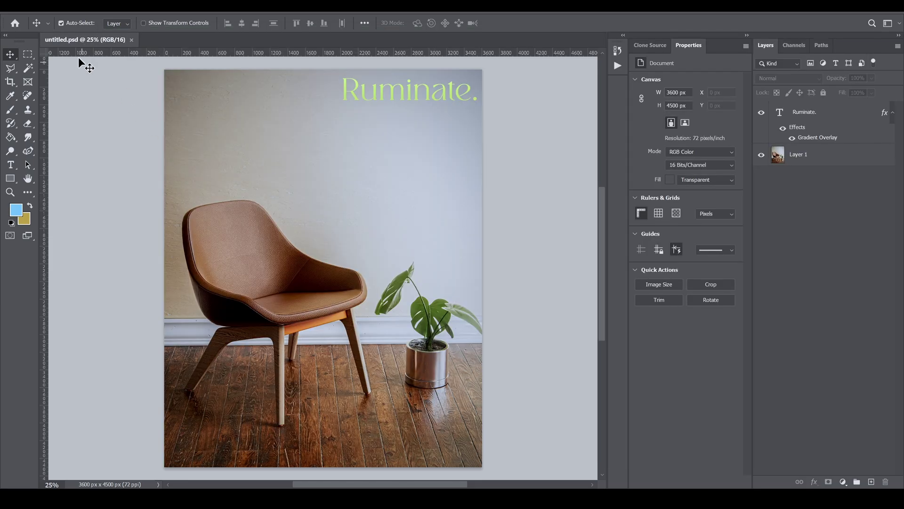
click(23, 6)
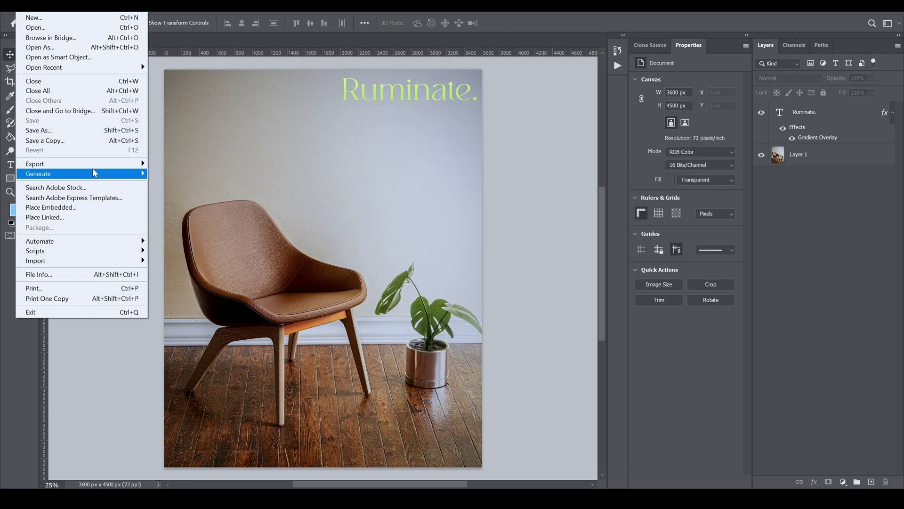
mouse_move(99, 164)
click(216, 174)
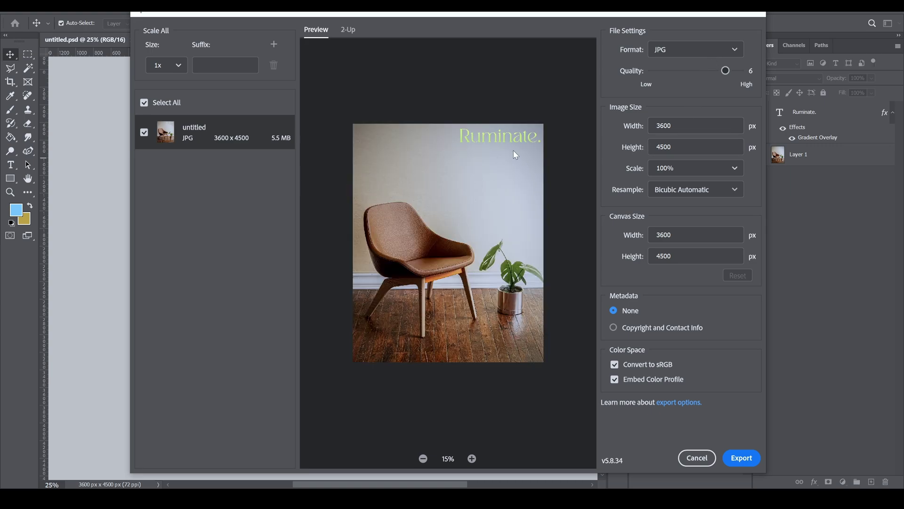
click(697, 458)
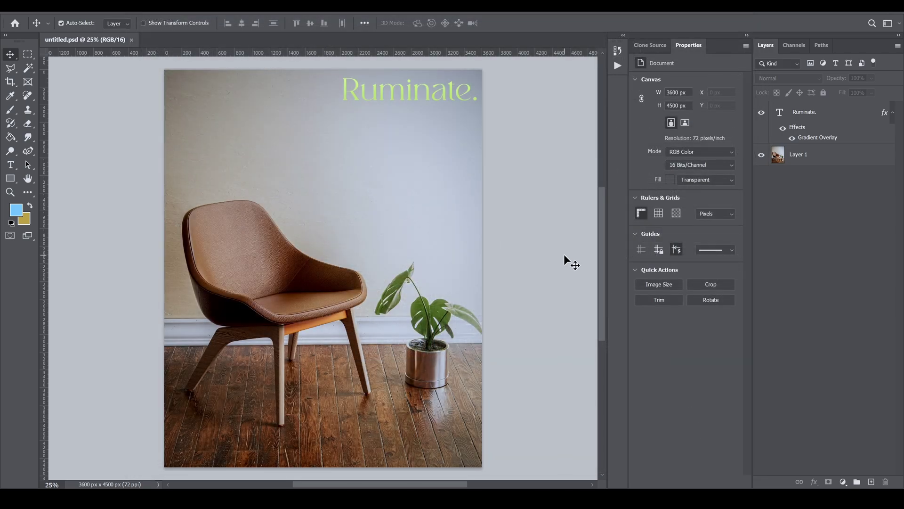